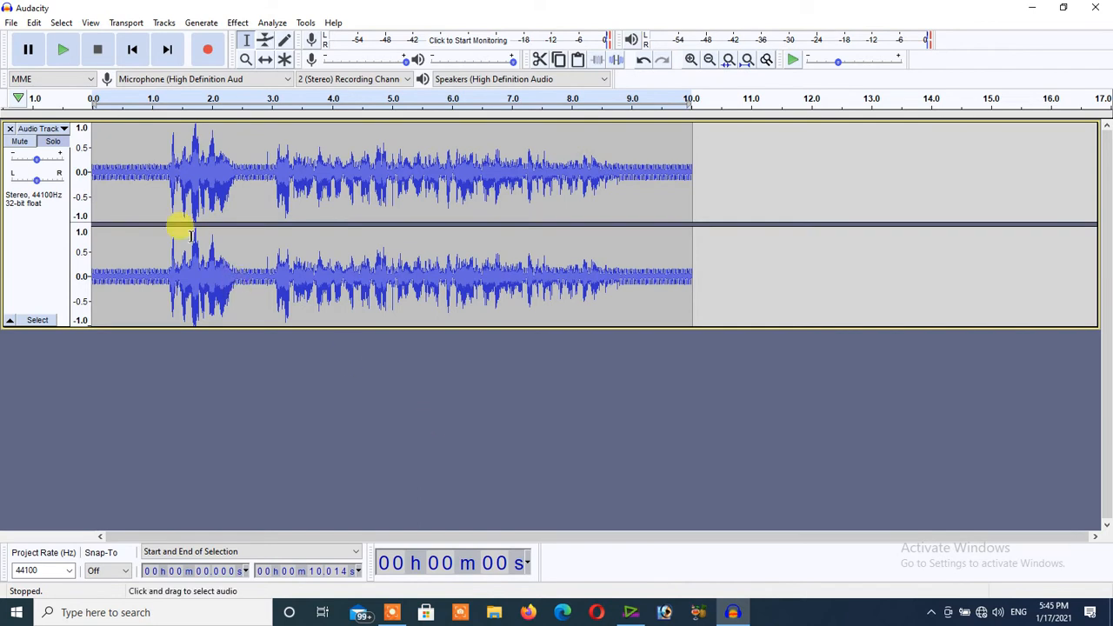
# Select all audio in the stereo track.
pyautogui.hotkey('ctrl', 'a')
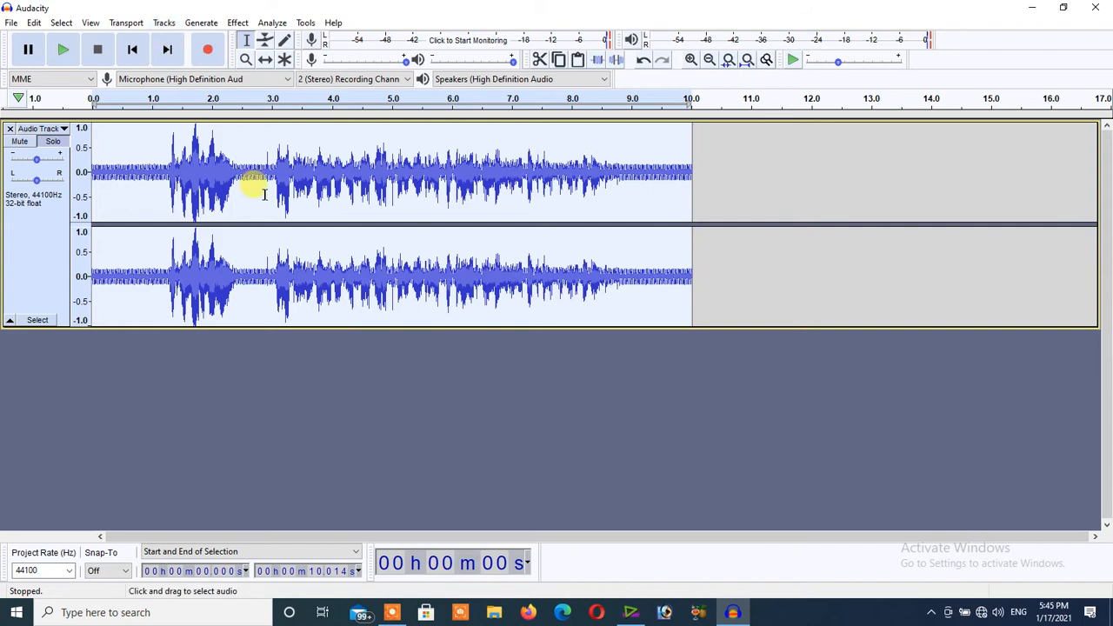
pyautogui.click(391, 612)
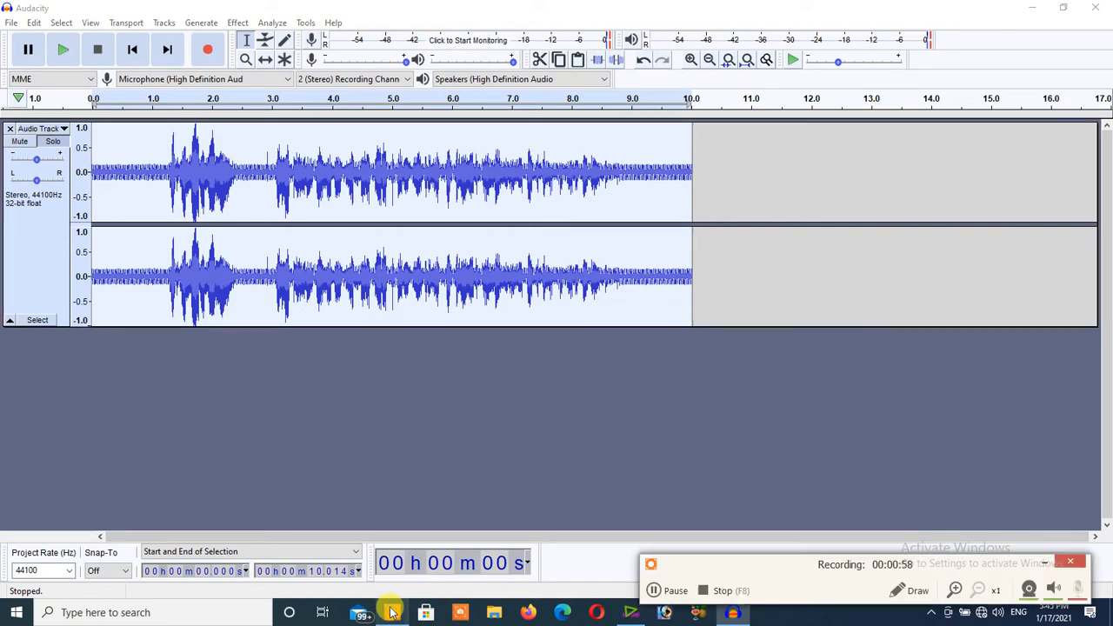
pyautogui.click(918, 590)
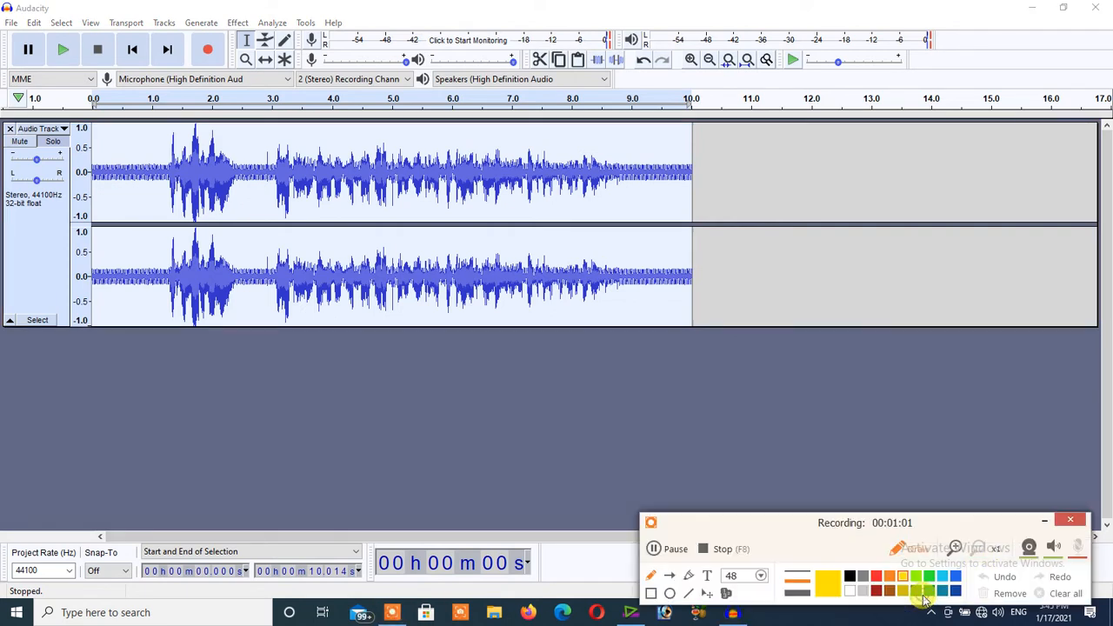
pyautogui.click(650, 595)
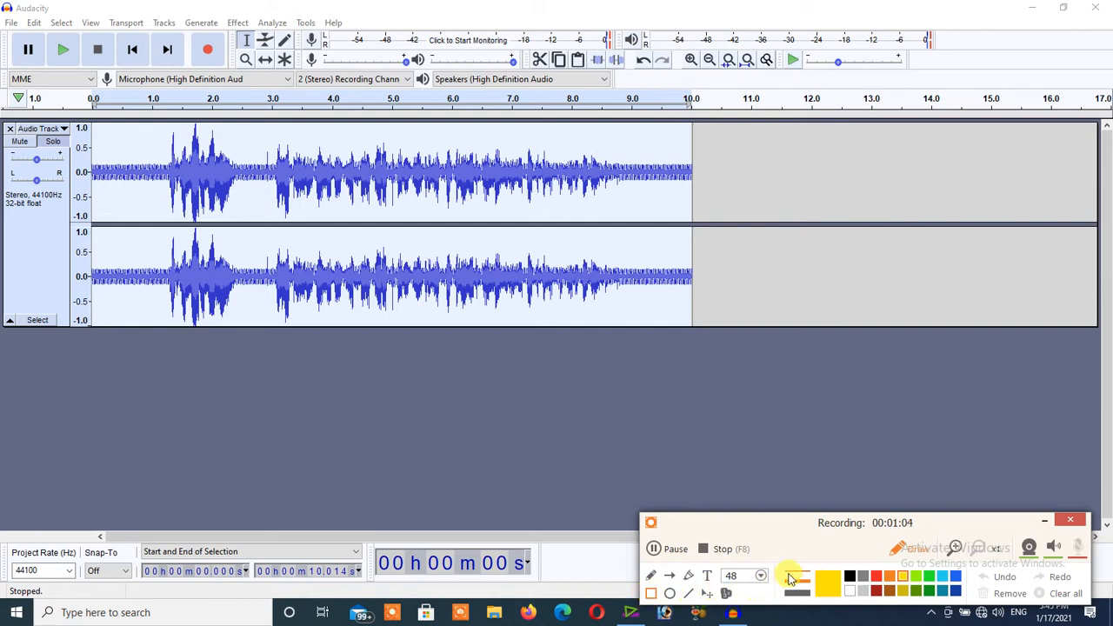
pyautogui.click(1045, 519)
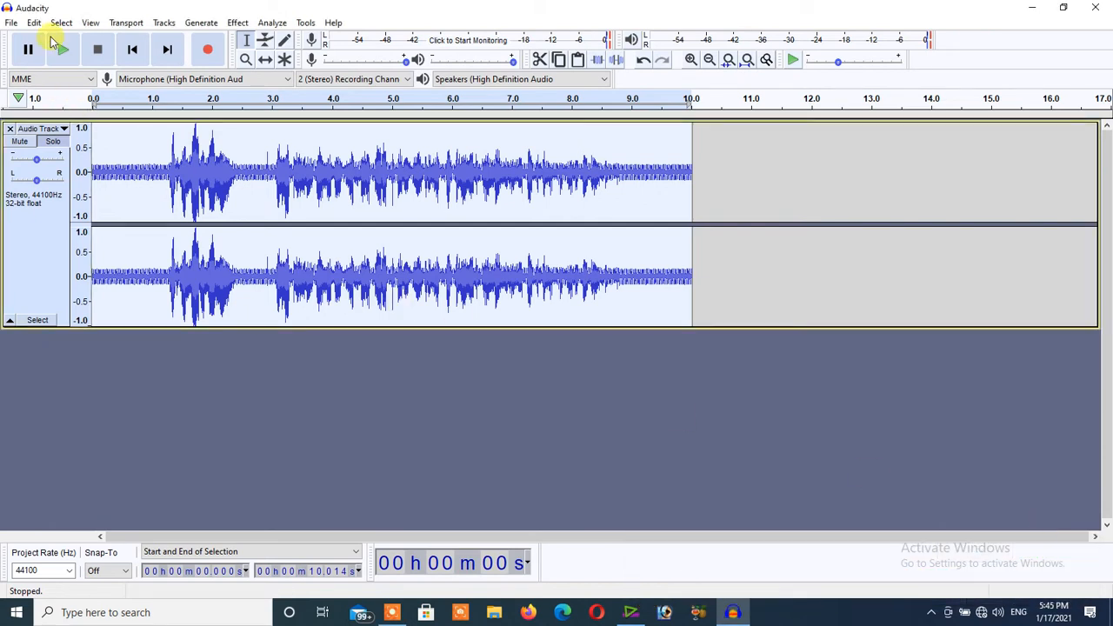
pyautogui.doubleClick(105, 12)
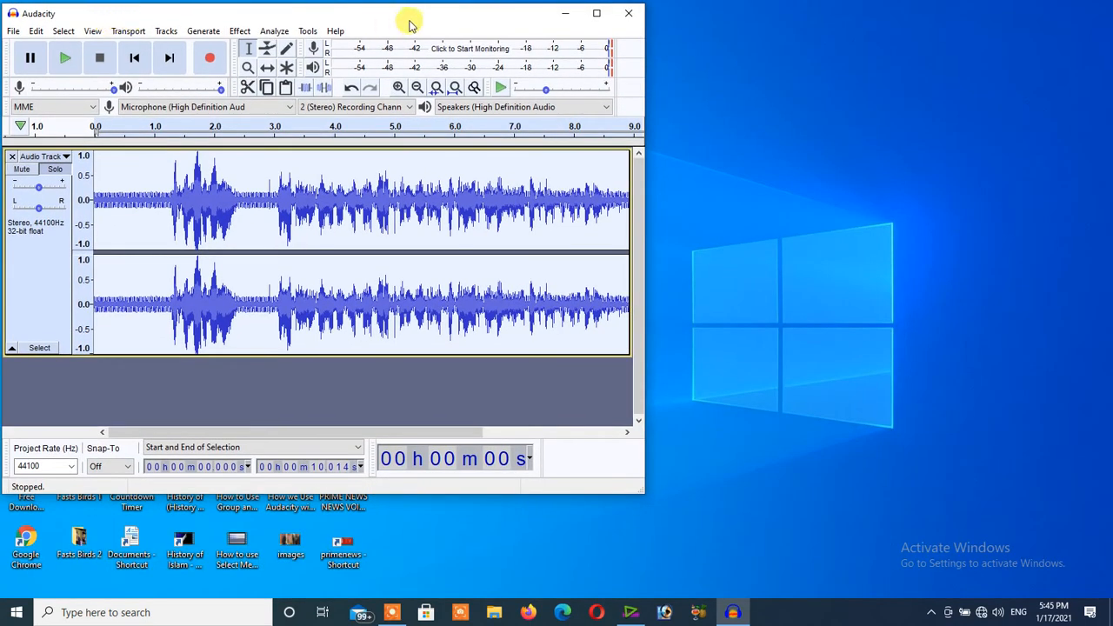
pyautogui.click(594, 13)
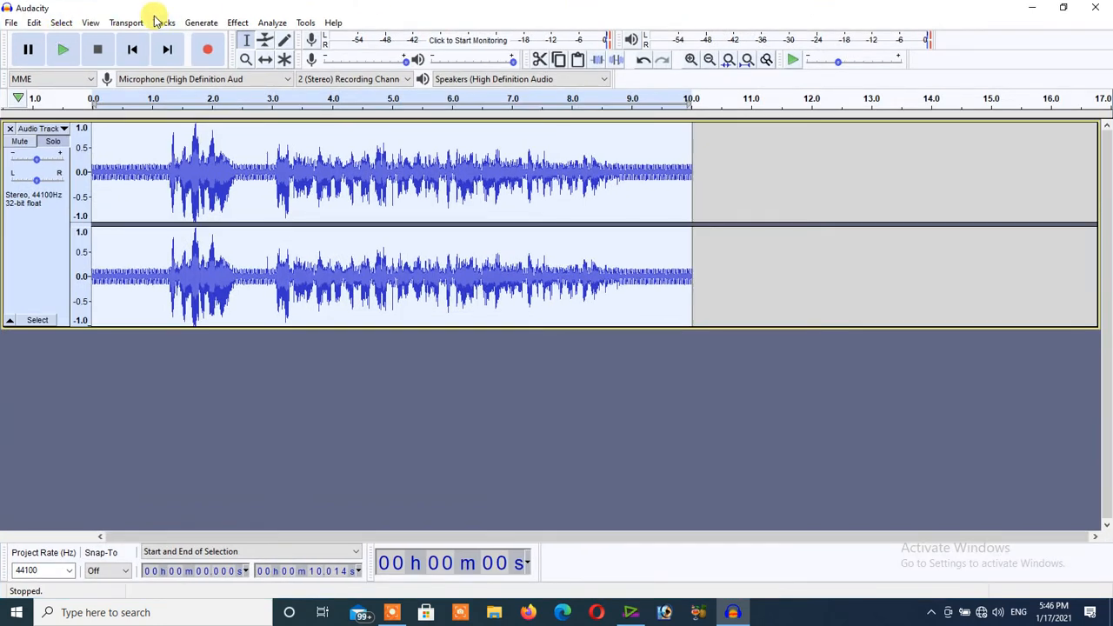
pyautogui.moveTo(151, 12); pyautogui.dragTo(149, 18)
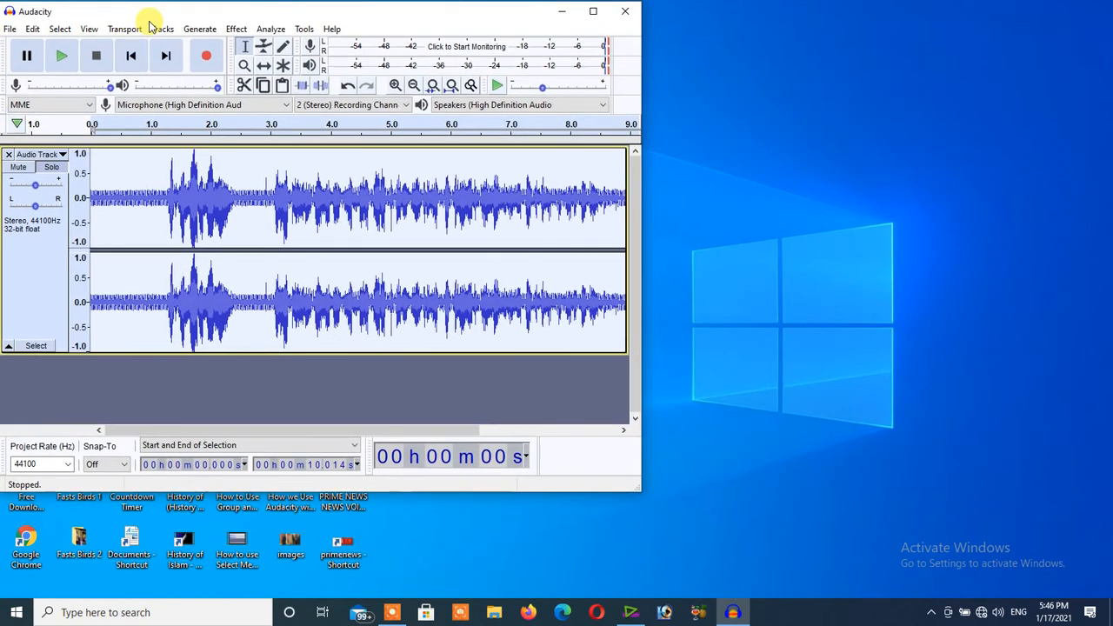
pyautogui.click(591, 12)
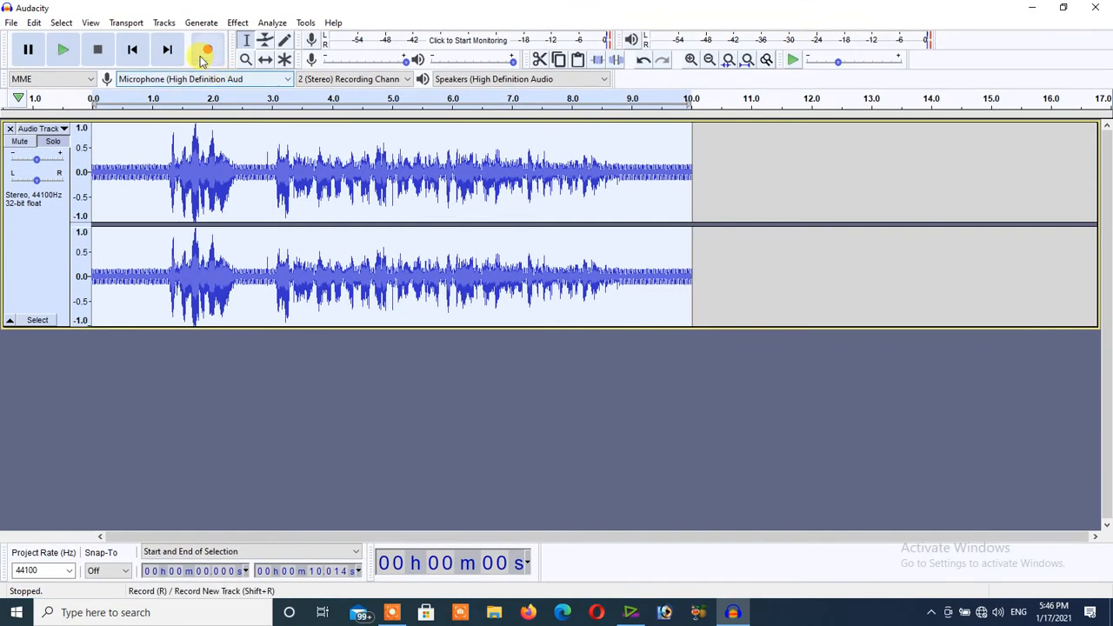
# Add a new mono track to the project and undo the addition.
pyautogui.click(165, 23)
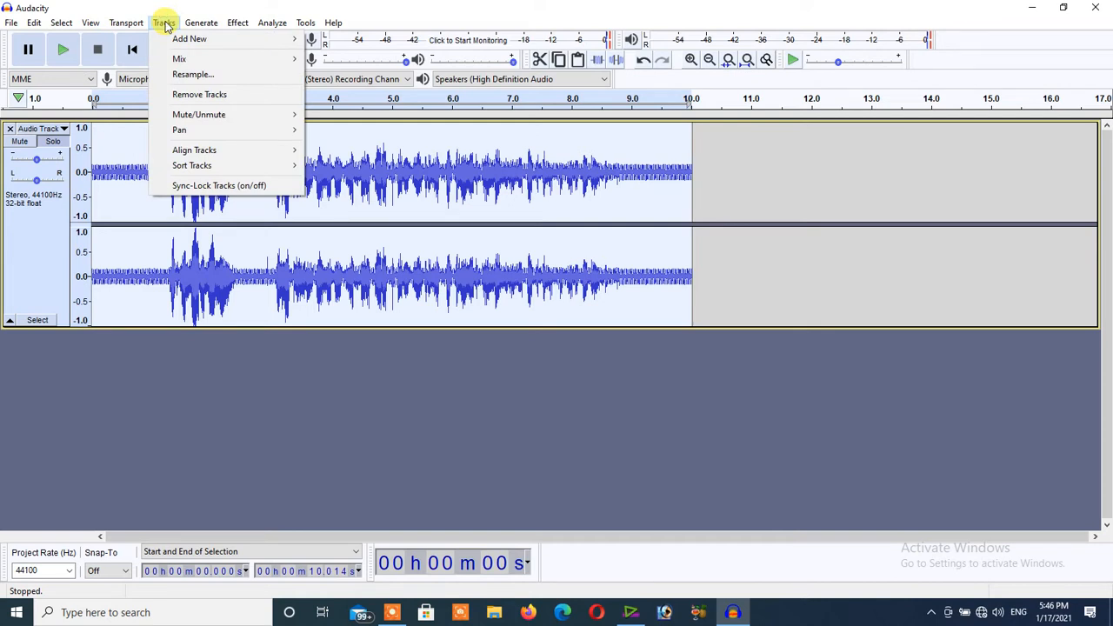
pyautogui.moveTo(192, 43)
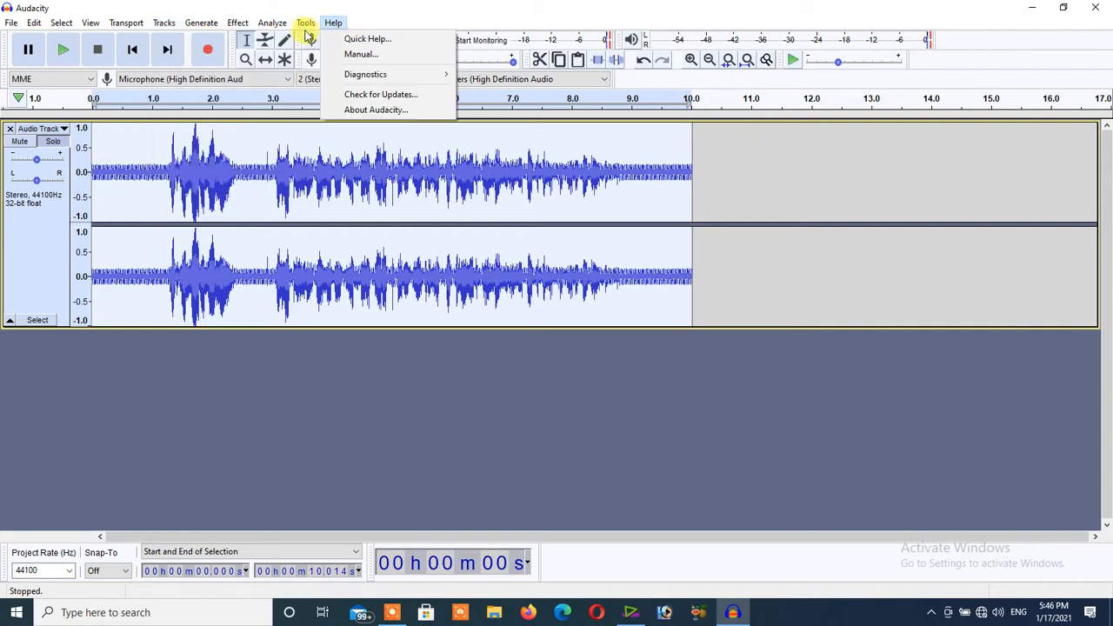
pyautogui.click(163, 22)
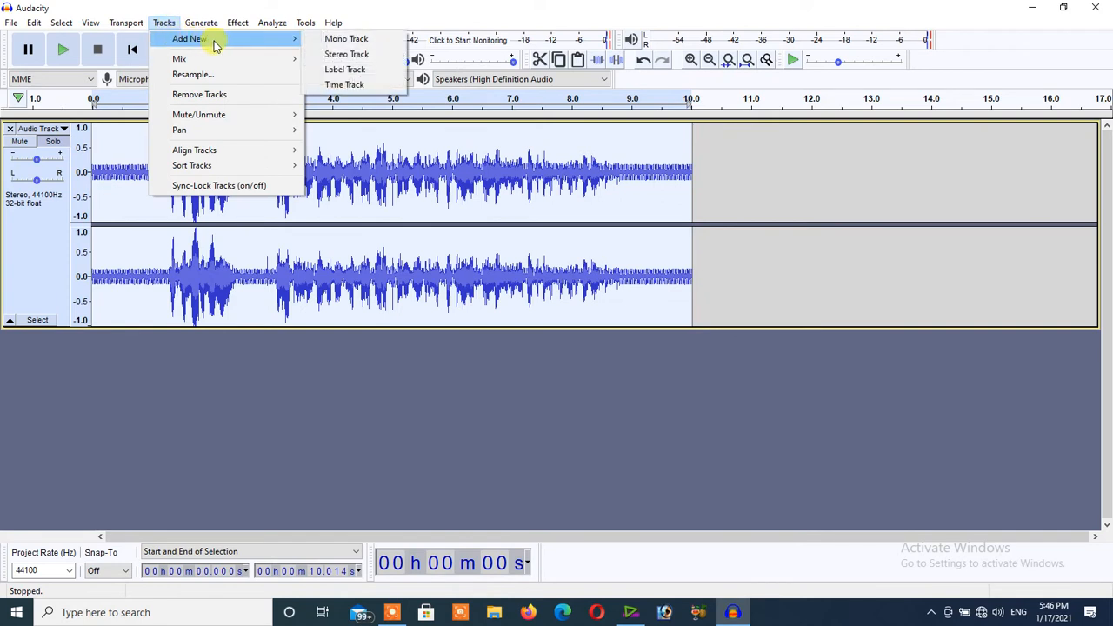
pyautogui.click(337, 40)
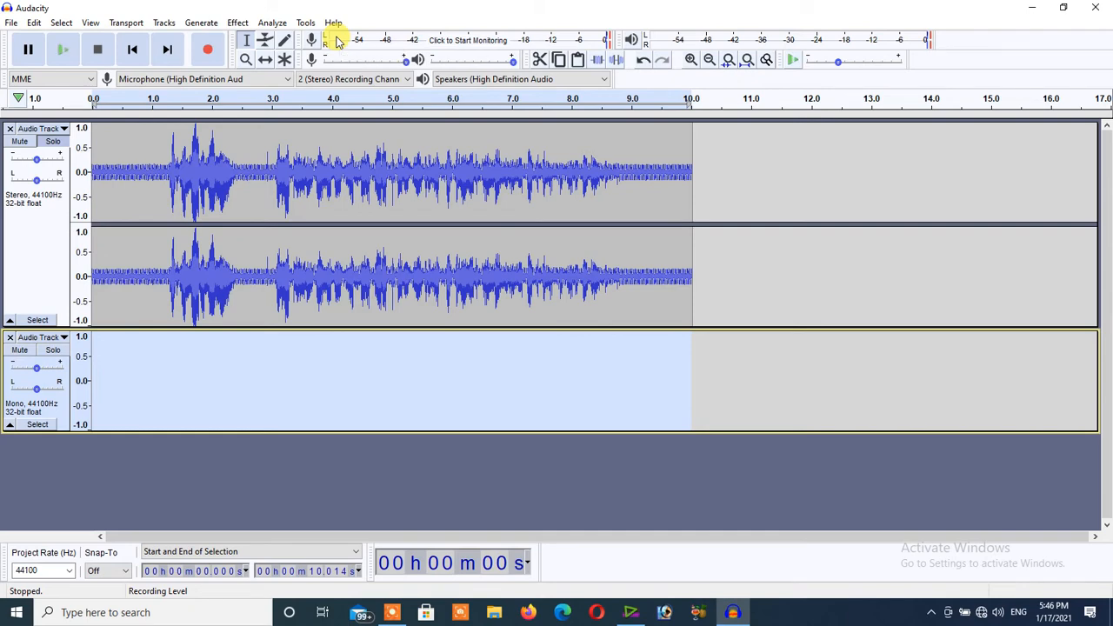
pyautogui.hotkey('ctrl', 'z')
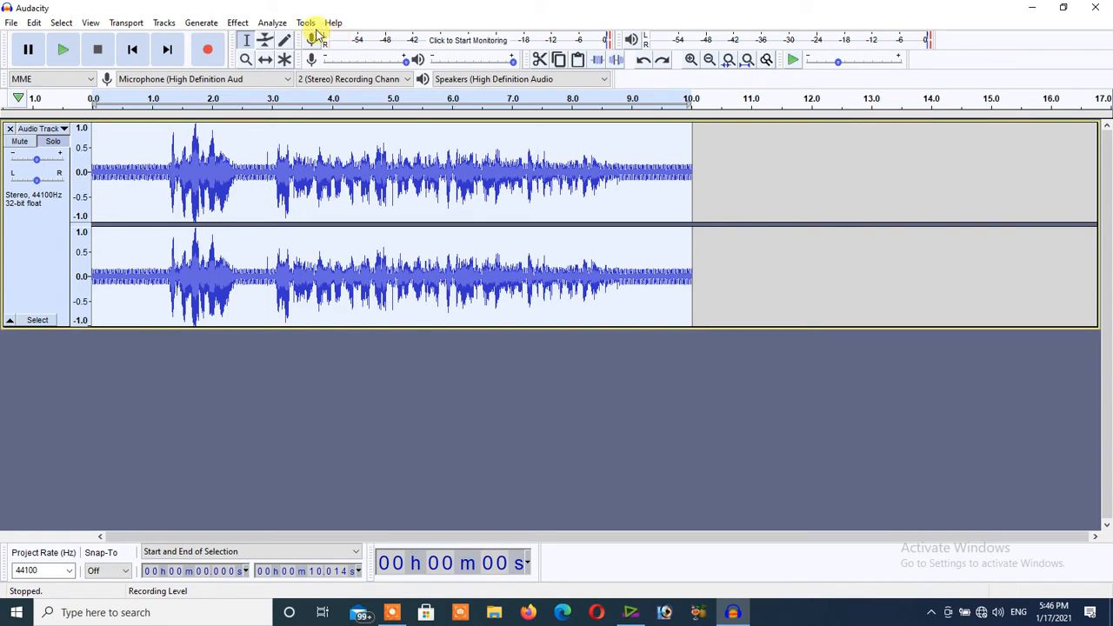
# Add a new stereo track below the existing audio and undo the addition.
pyautogui.click(163, 23)
pyautogui.moveTo(192, 43)
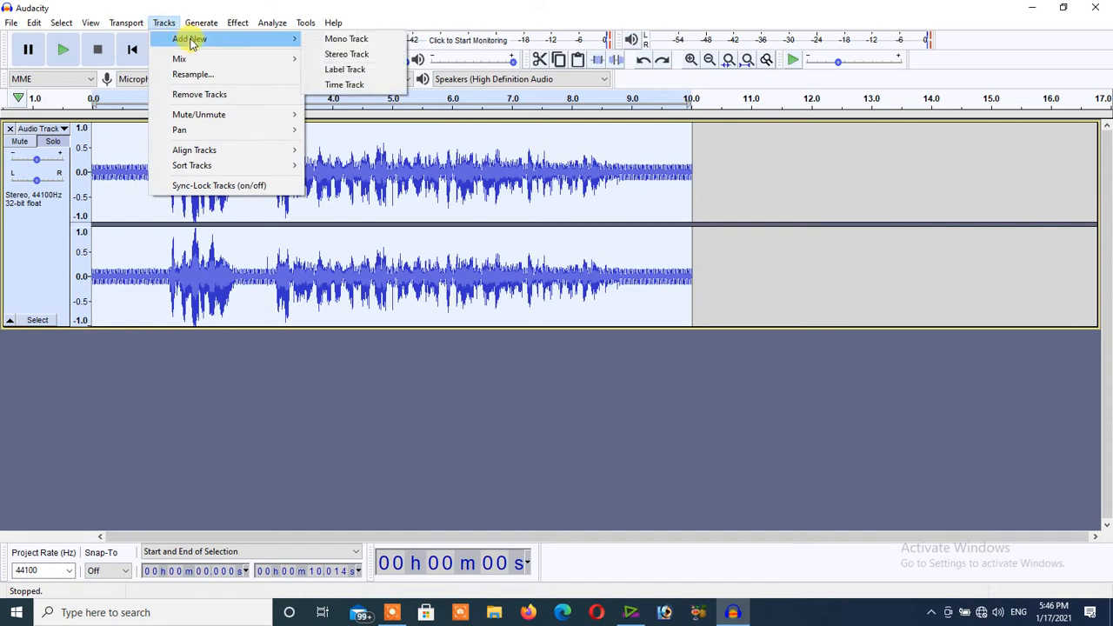
pyautogui.click(339, 55)
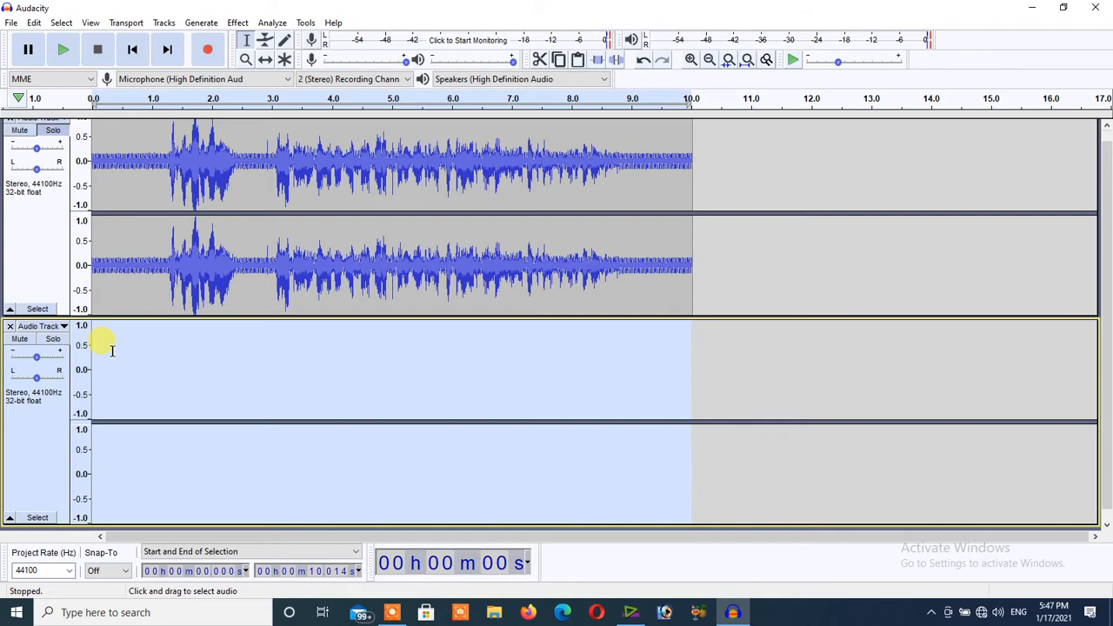
pyautogui.hotkey('ctrl', 'z')
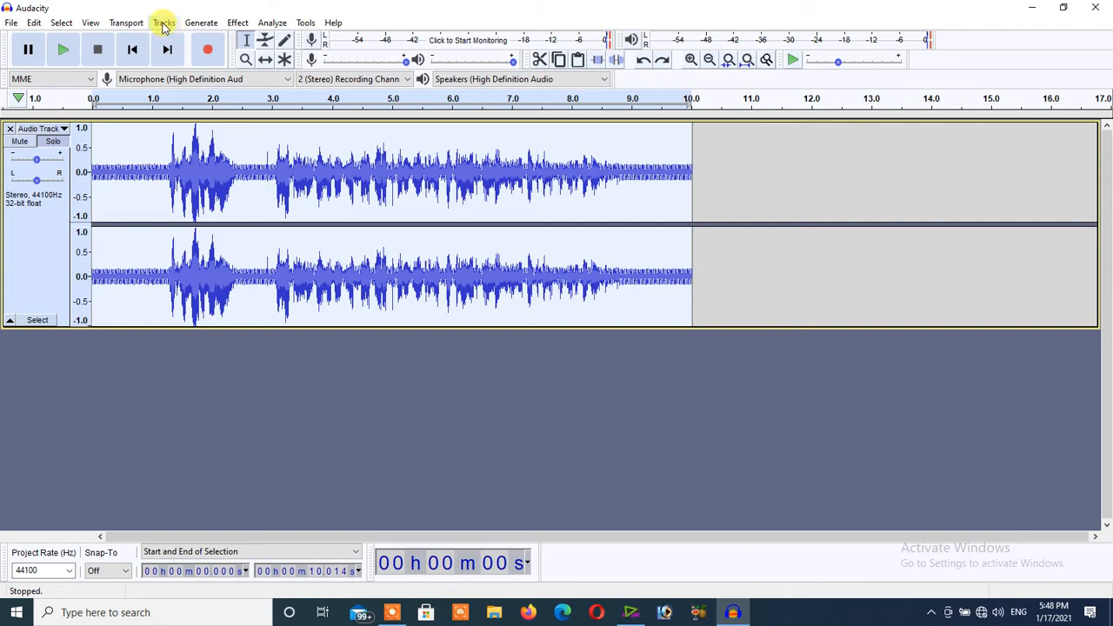
# Select the audio from about 2.88 to 3.72 seconds and examine its waveform up close and in the context of the whole track.
pyautogui.click(163, 23)
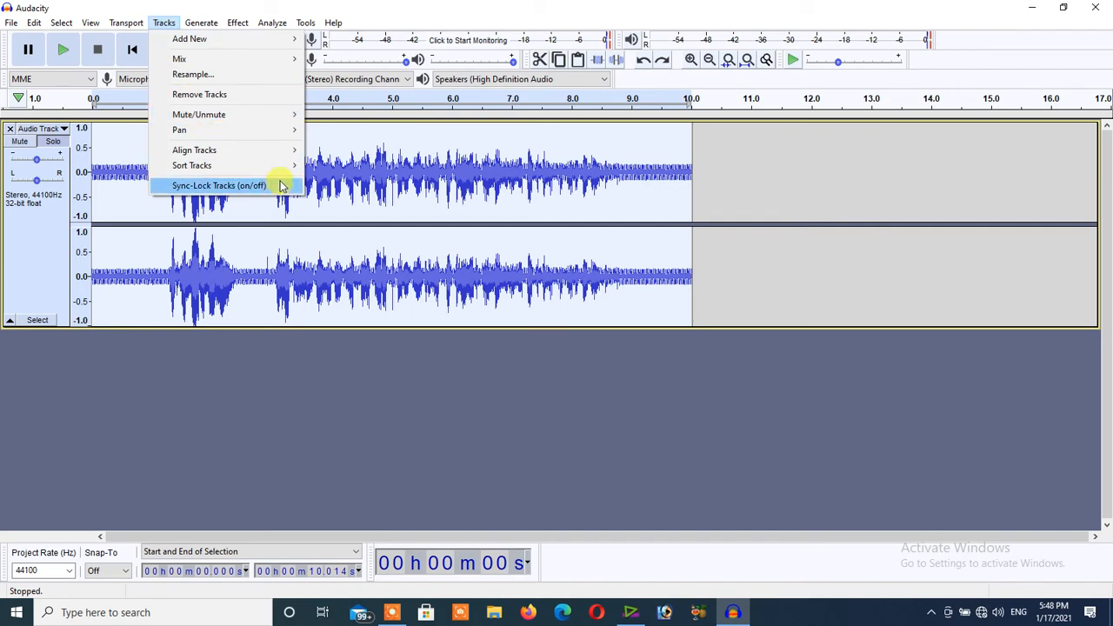
pyautogui.click(406, 392)
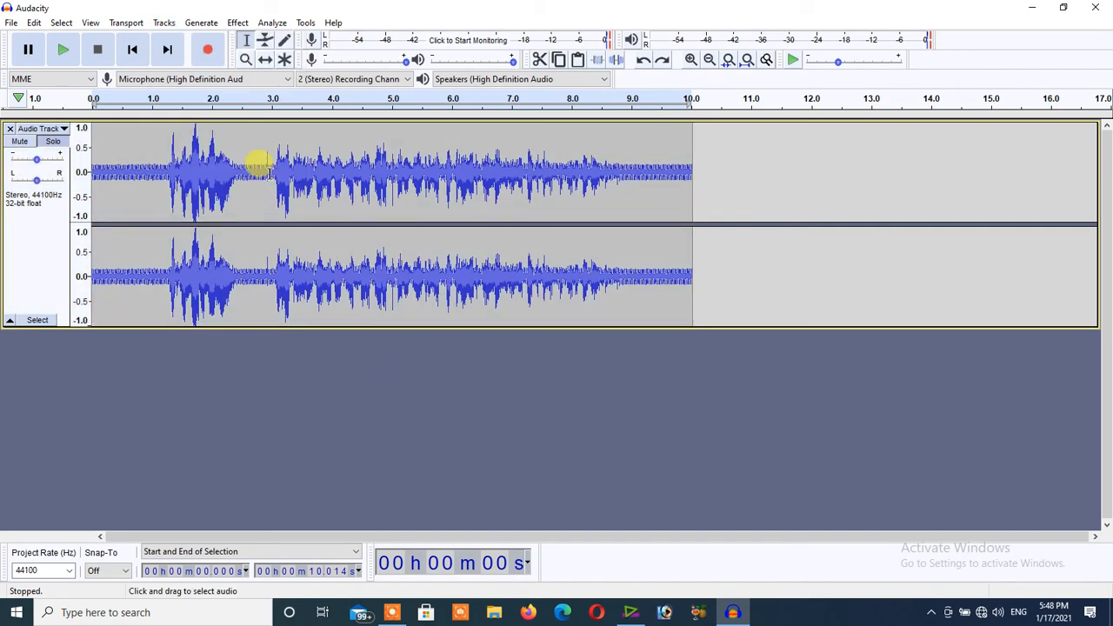
pyautogui.moveTo(265, 168); pyautogui.dragTo(313, 178)
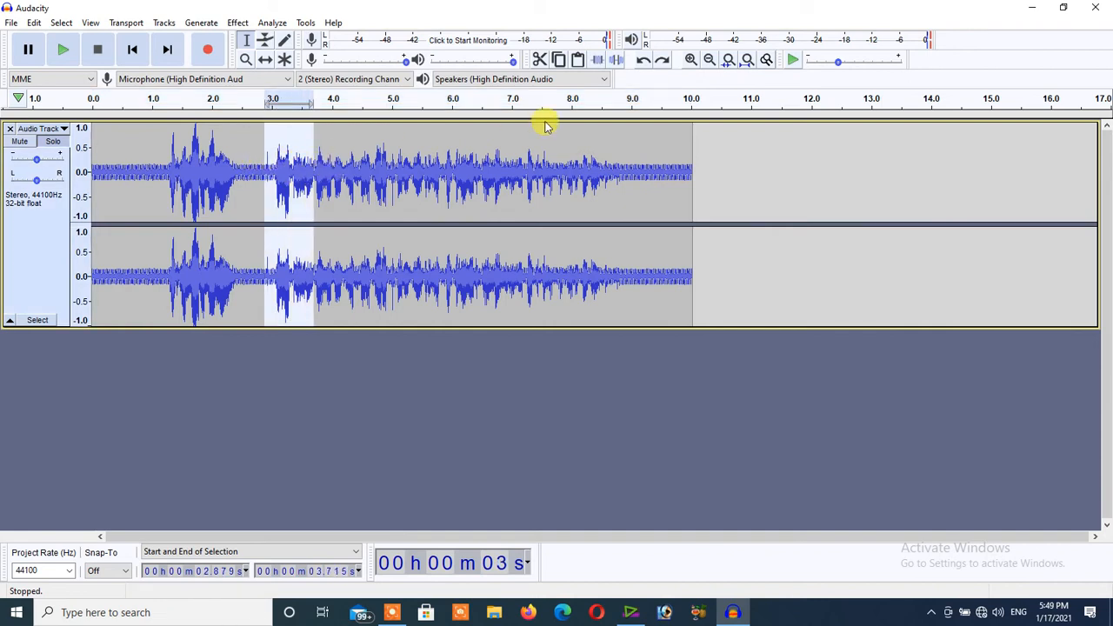
pyautogui.click(692, 59)
pyautogui.click(691, 60)
pyautogui.click(691, 59)
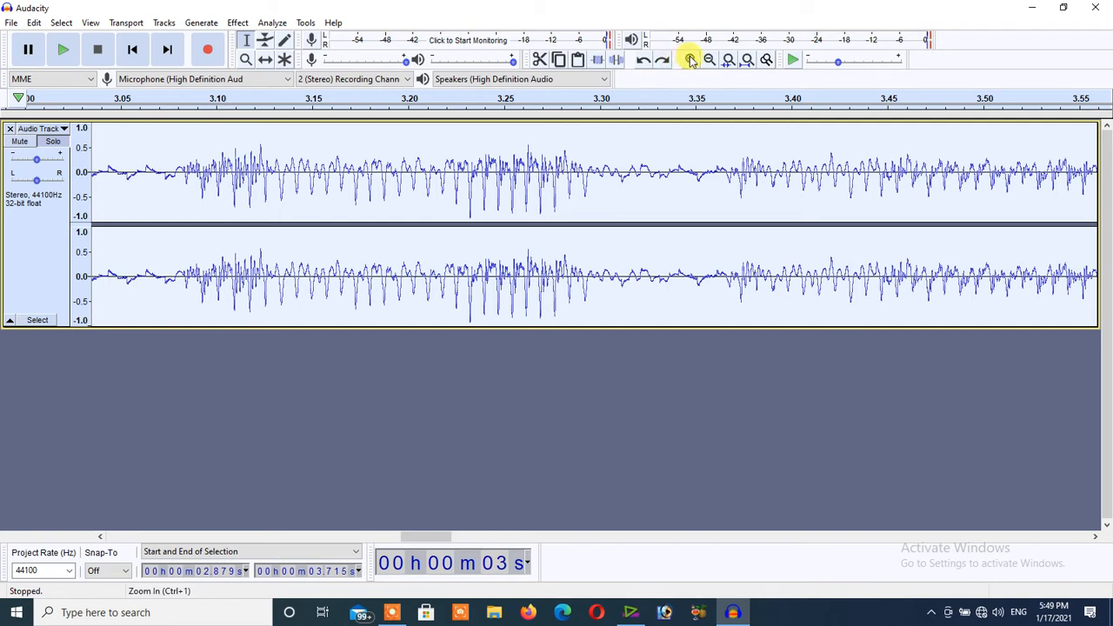
pyautogui.click(692, 59)
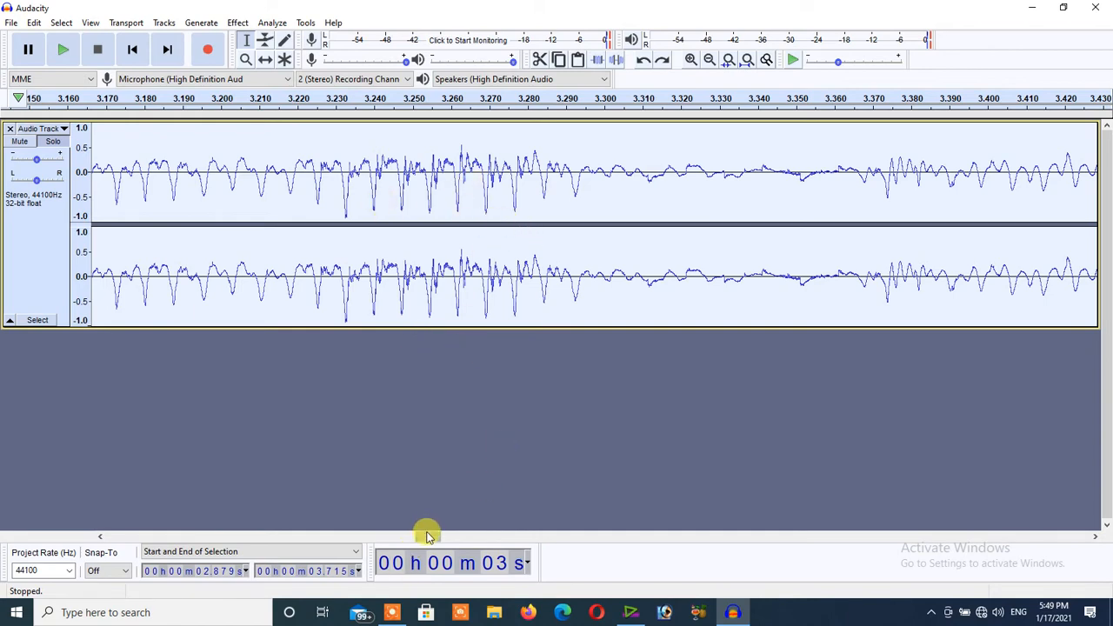
pyautogui.moveTo(426, 535)
pyautogui.mouseDown()
pyautogui.moveTo(452, 538)
pyautogui.moveTo(363, 531)
pyautogui.moveTo(441, 536)
pyautogui.moveTo(479, 525)
pyautogui.moveTo(433, 530)
pyautogui.mouseUp()
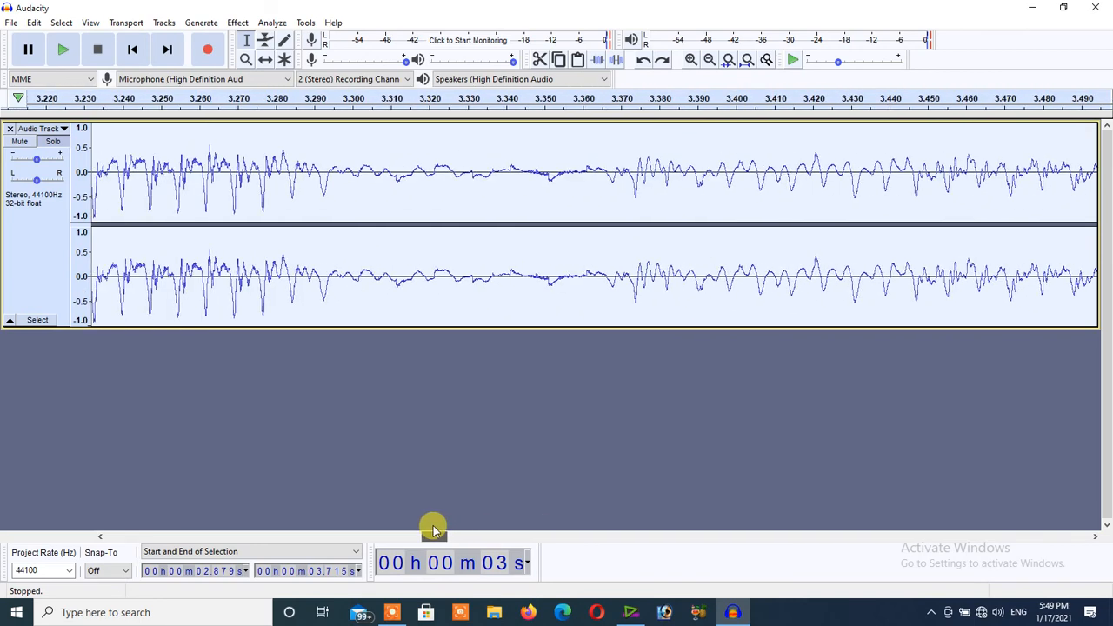
pyautogui.click(709, 59)
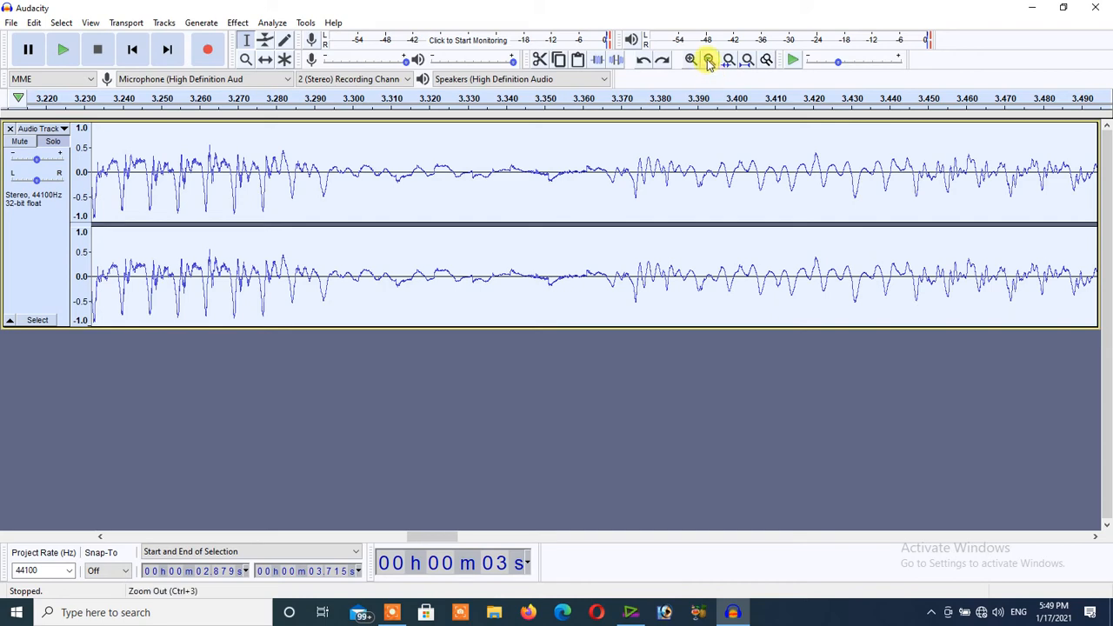
pyautogui.click(709, 59)
pyautogui.click(708, 59)
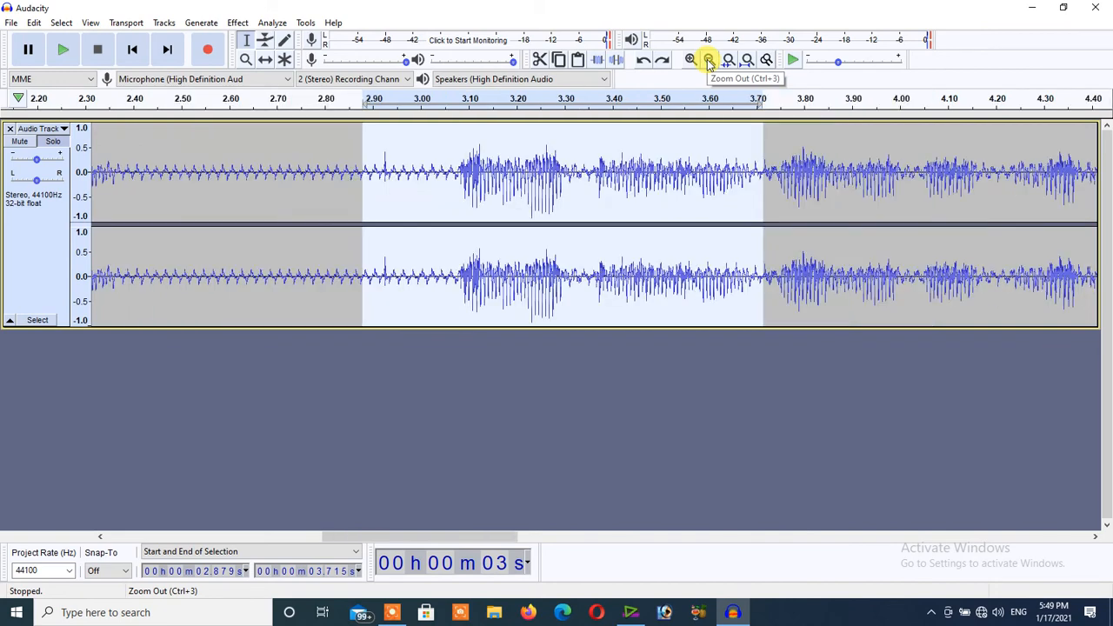
pyautogui.click(708, 59)
pyautogui.click(709, 59)
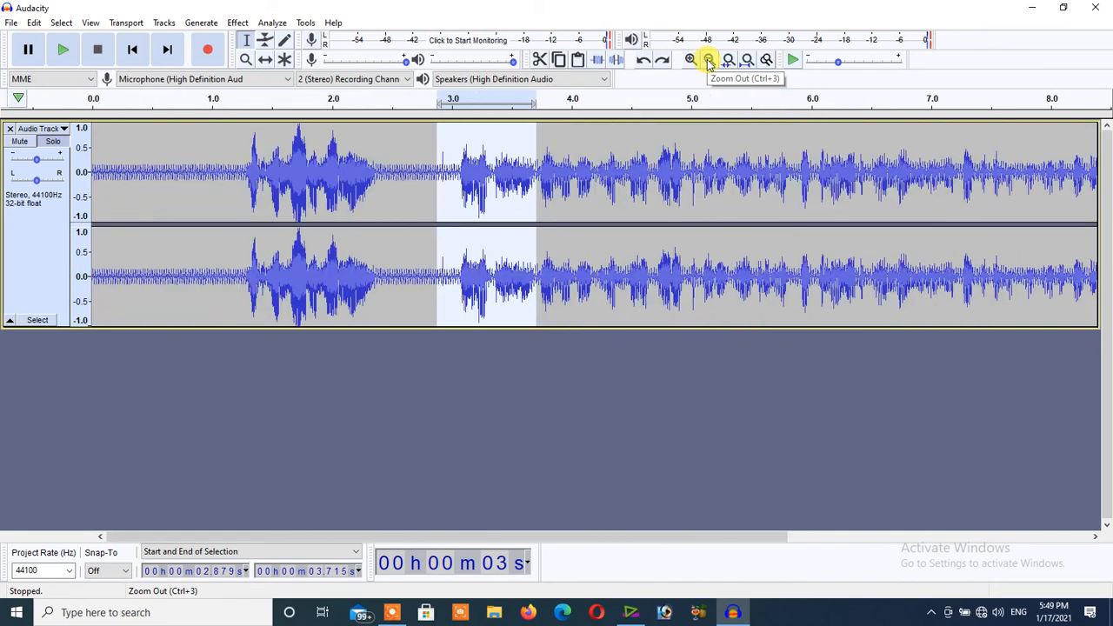
pyautogui.click(709, 59)
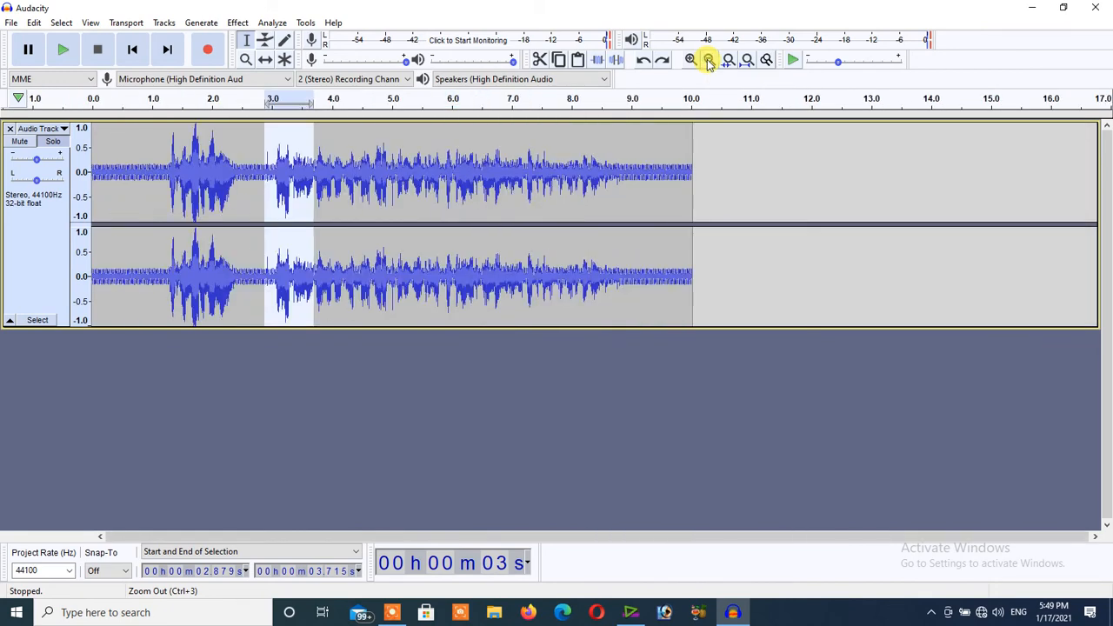
pyautogui.click(709, 60)
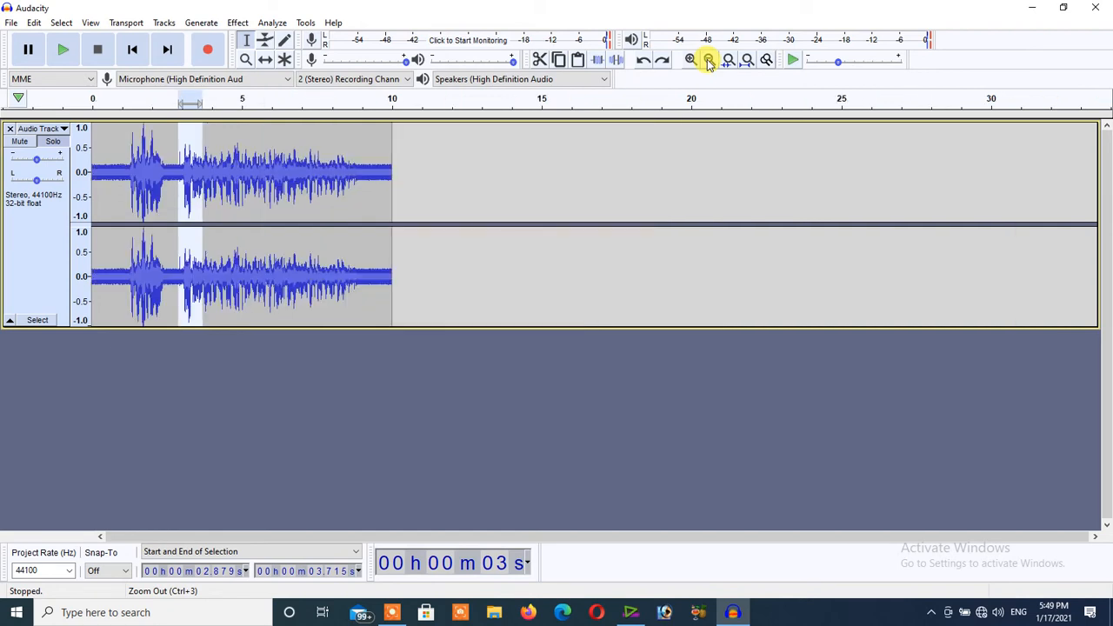
pyautogui.click(691, 59)
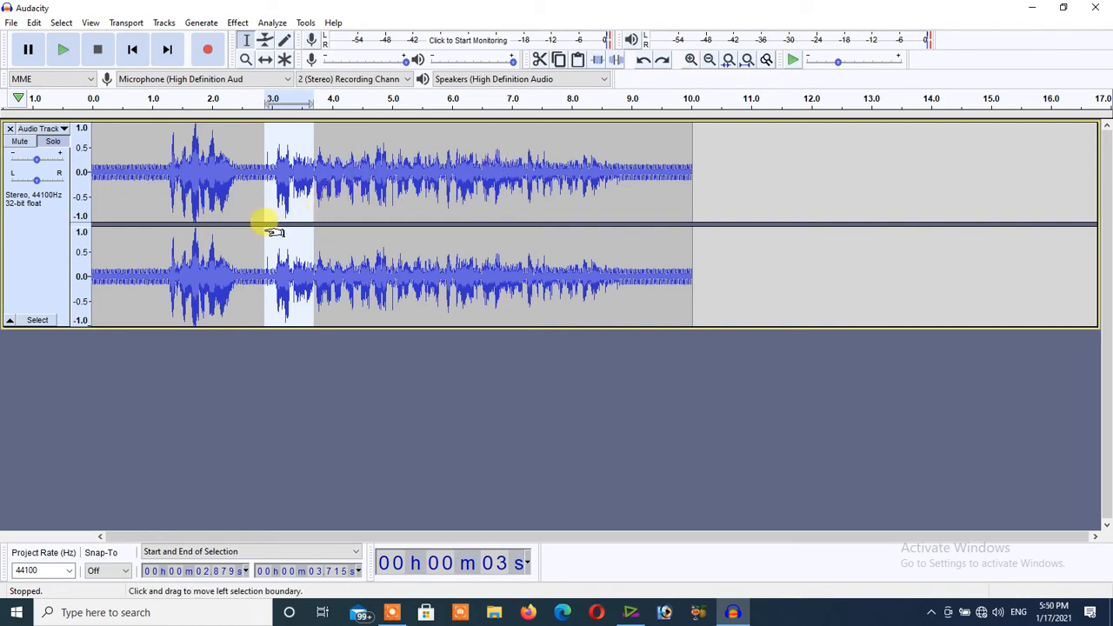
# Place the cursor at about 2.4 seconds in the audio and add a new label track.
pyautogui.click(235, 210)
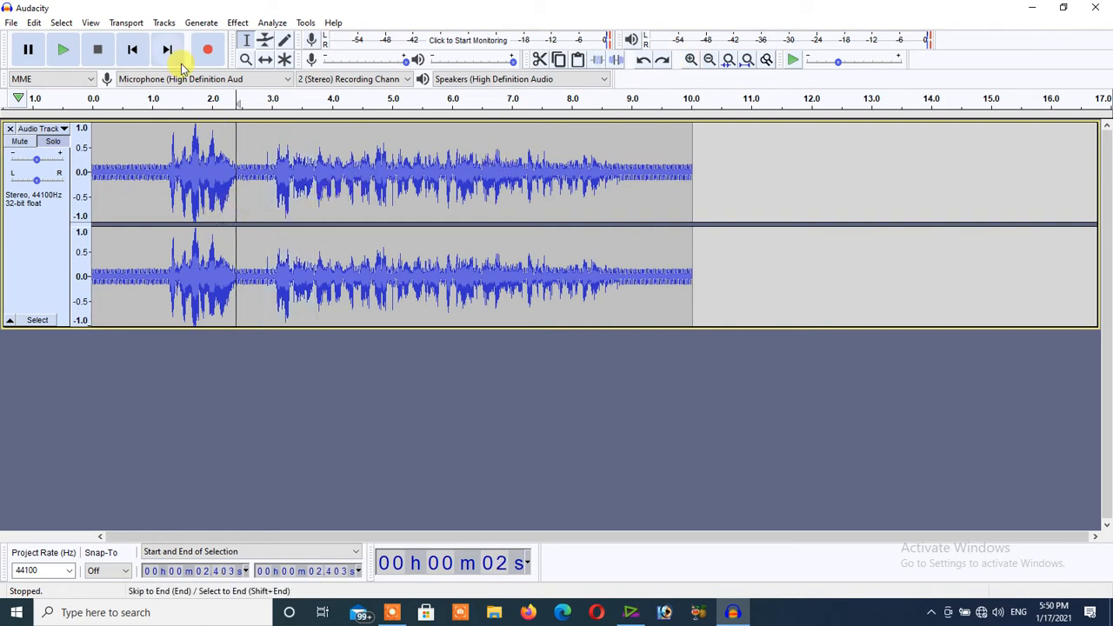
pyautogui.click(163, 24)
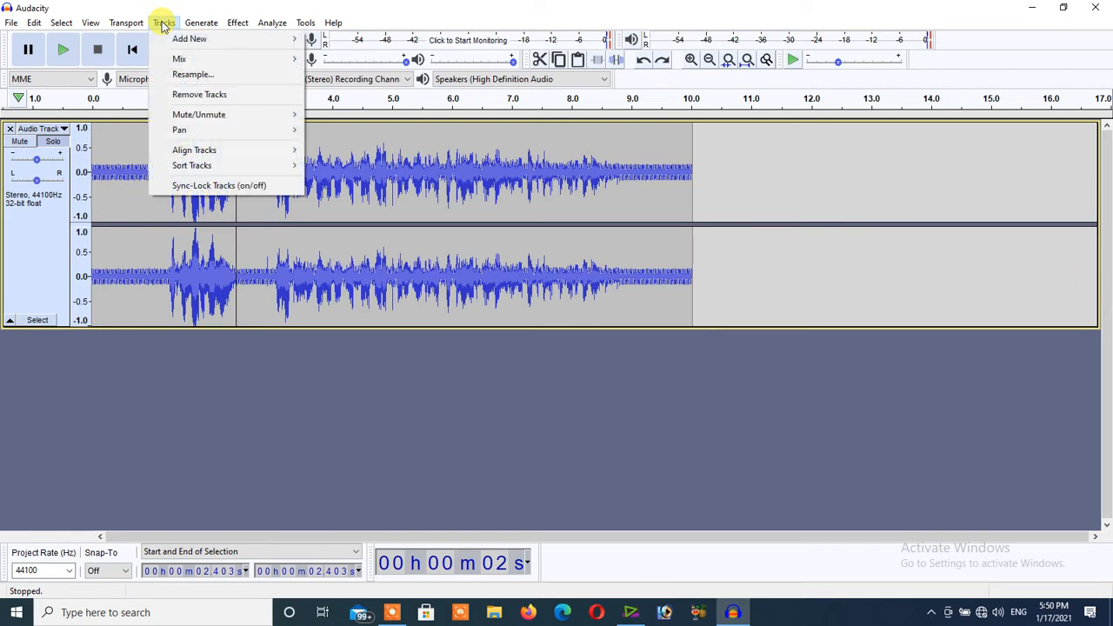
pyautogui.moveTo(182, 37)
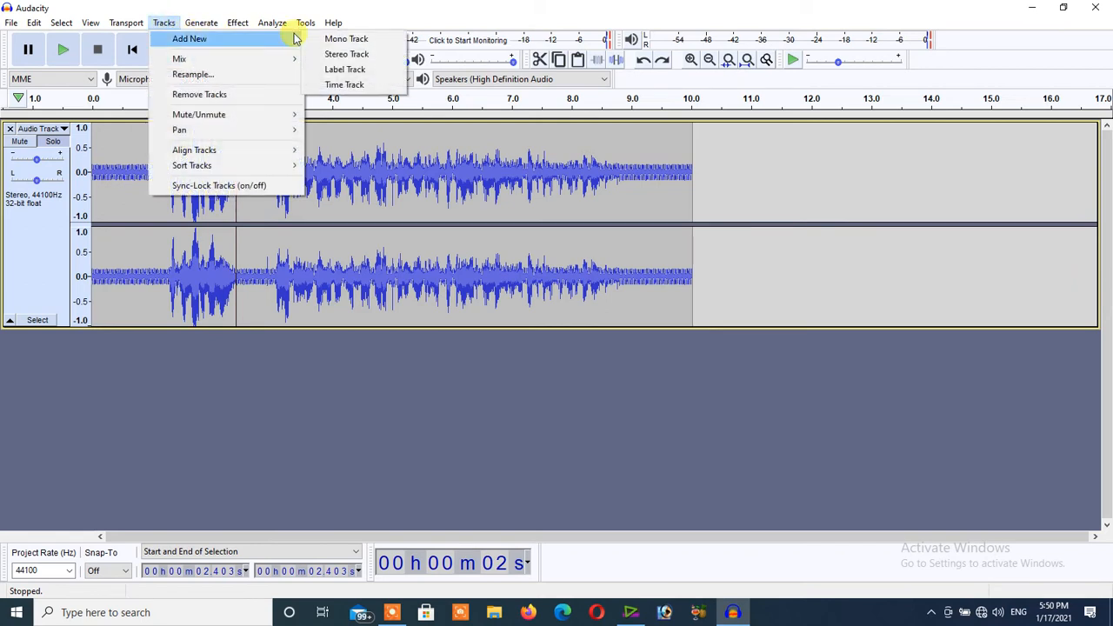
pyautogui.click(335, 70)
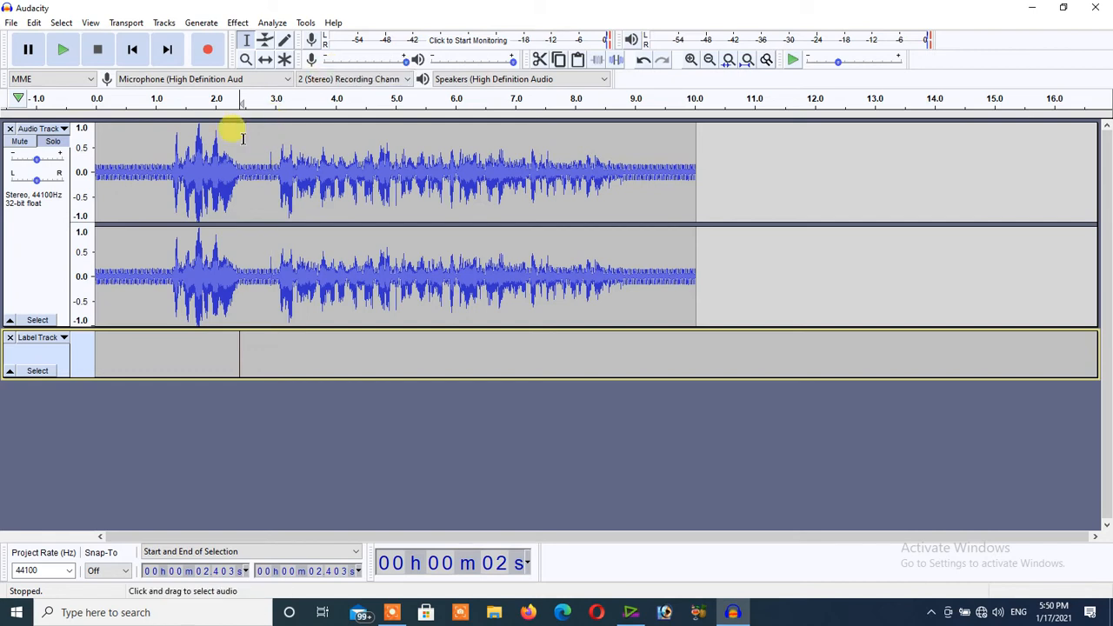
# Rename the new label track to "Top 10".
pyautogui.click(63, 338)
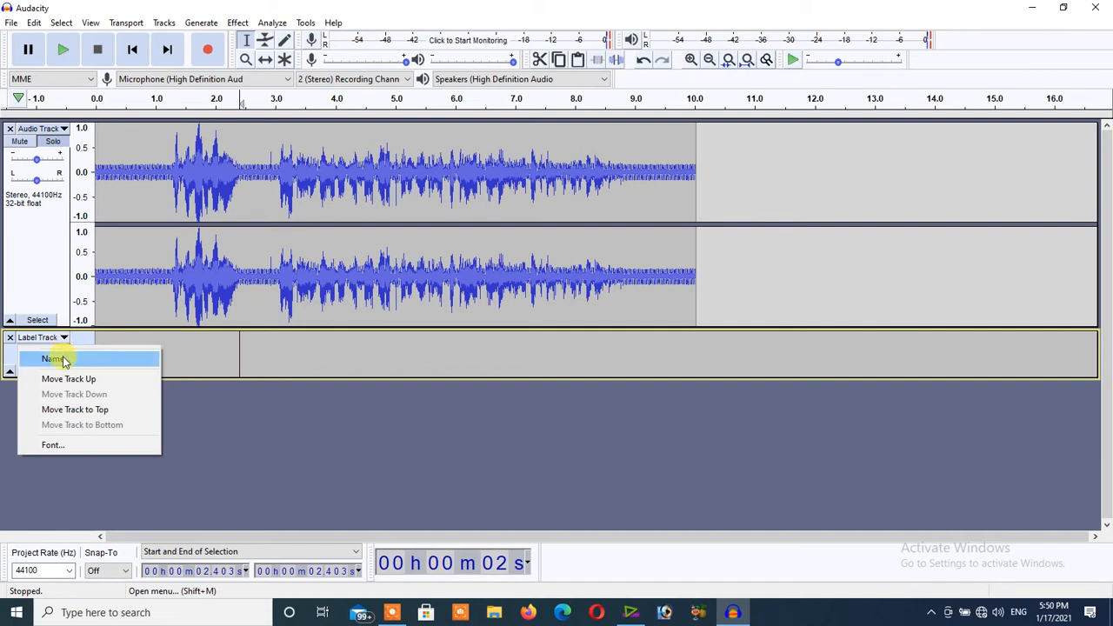
pyautogui.click(62, 361)
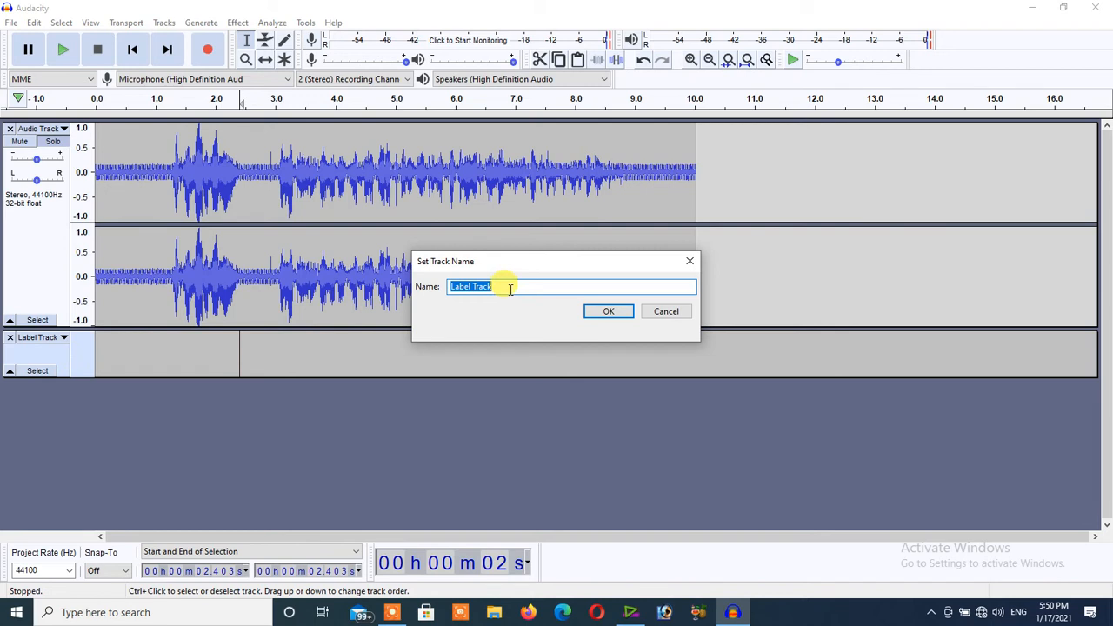
pyautogui.press('BackSpace')
pyautogui.write('Top')
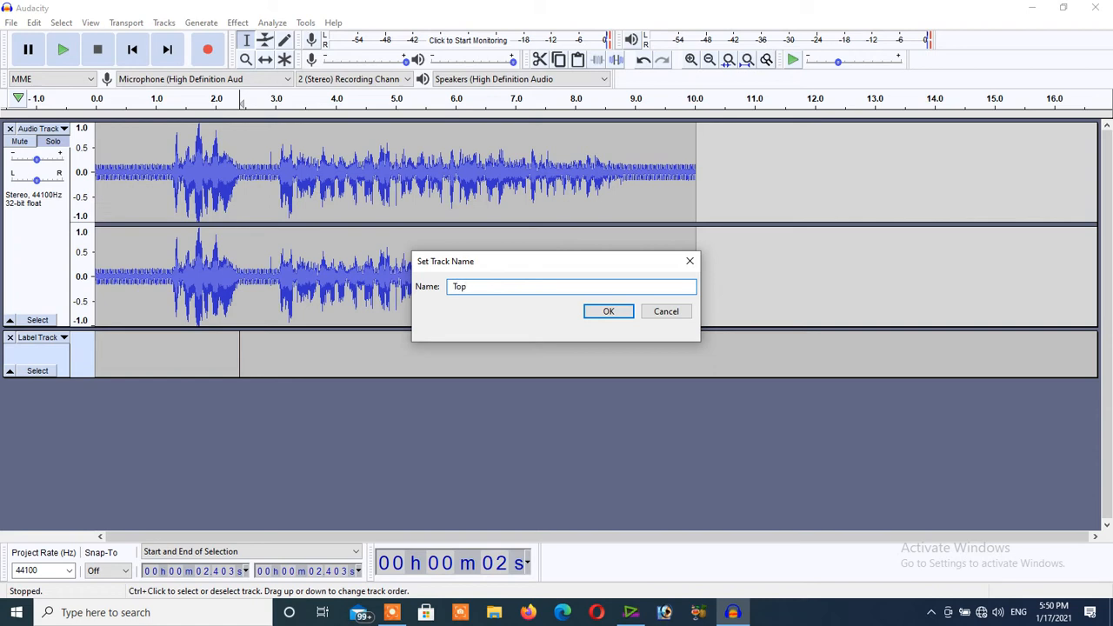
pyautogui.write(' 10')
pyautogui.click(609, 311)
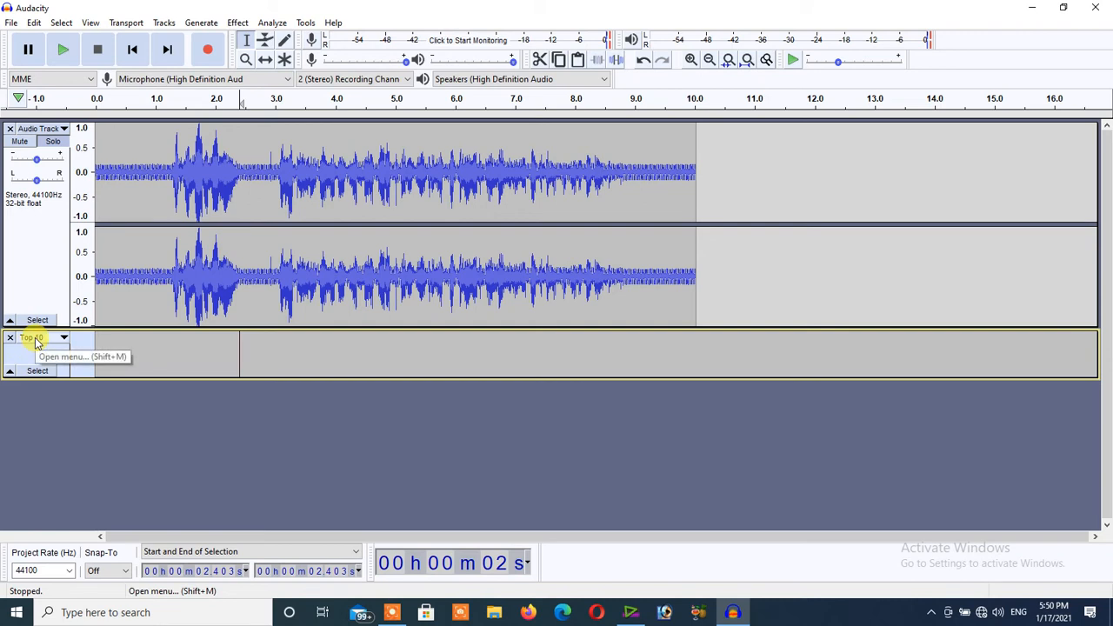
# Switch to the screen recorder's drawing tools and draw a yellow arrow pointing up at the Top 10 track's name.
pyautogui.click(390, 613)
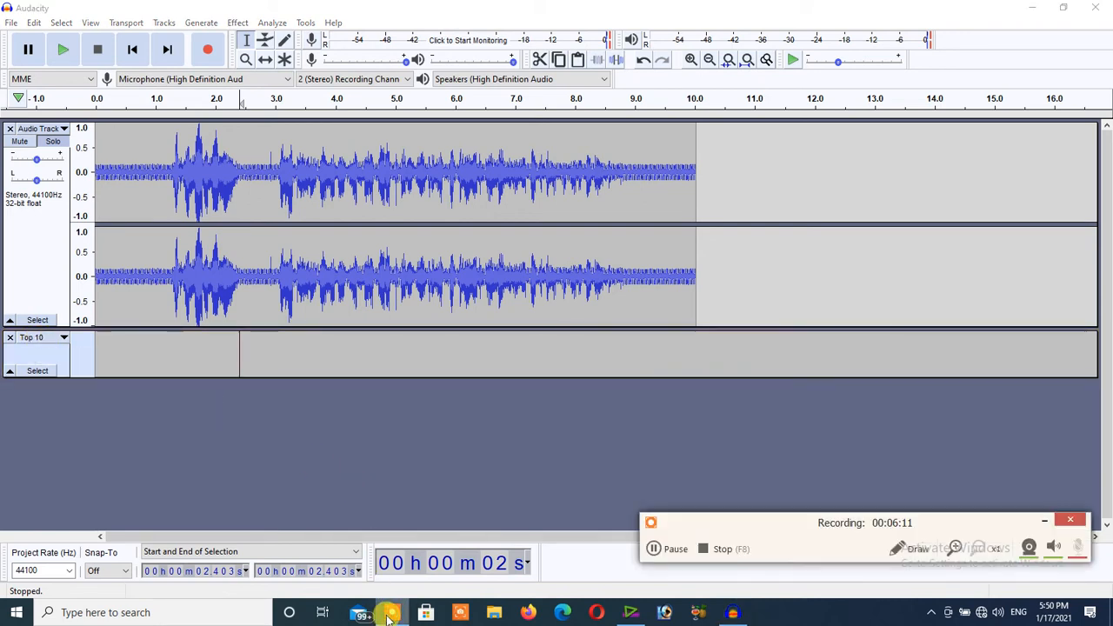
pyautogui.click(918, 551)
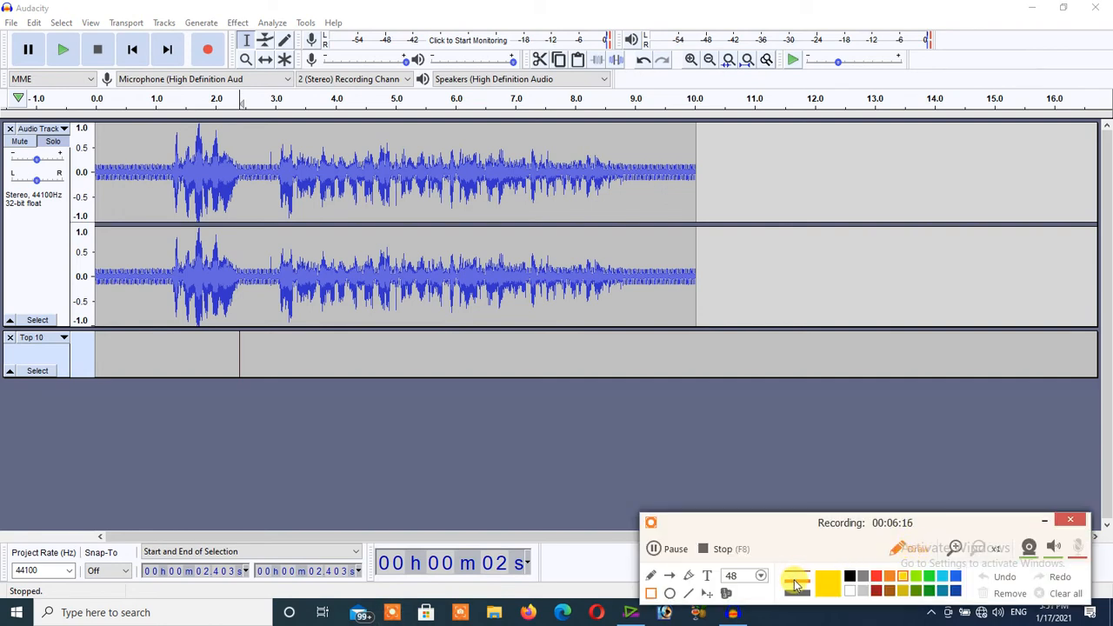
pyautogui.click(692, 576)
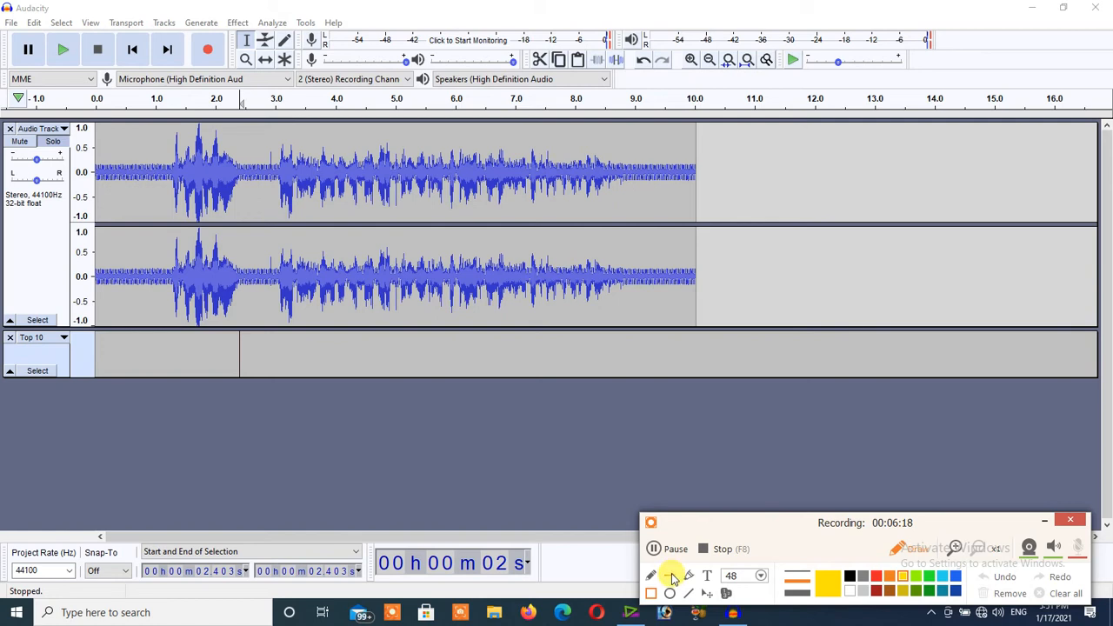
pyautogui.click(671, 576)
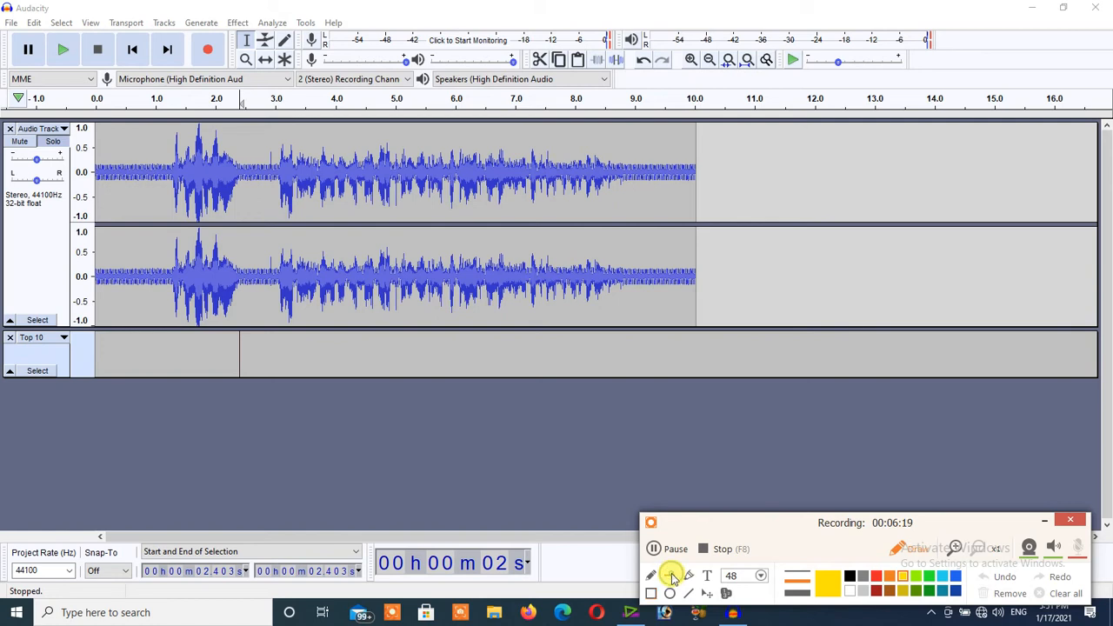
pyautogui.click(1045, 522)
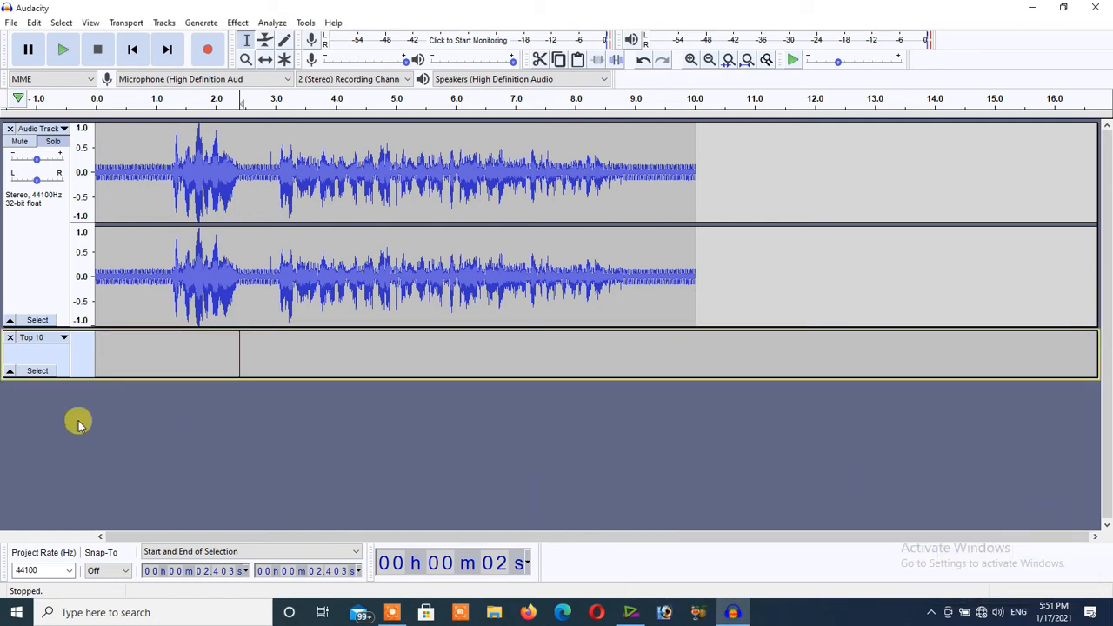
pyautogui.click(12, 398)
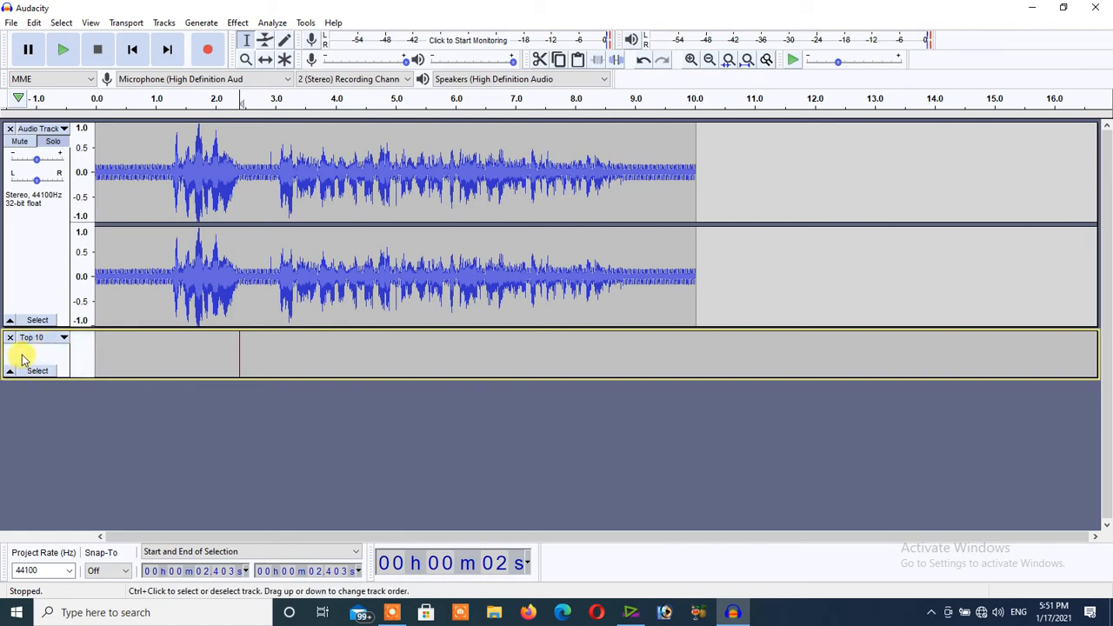
pyautogui.click(392, 613)
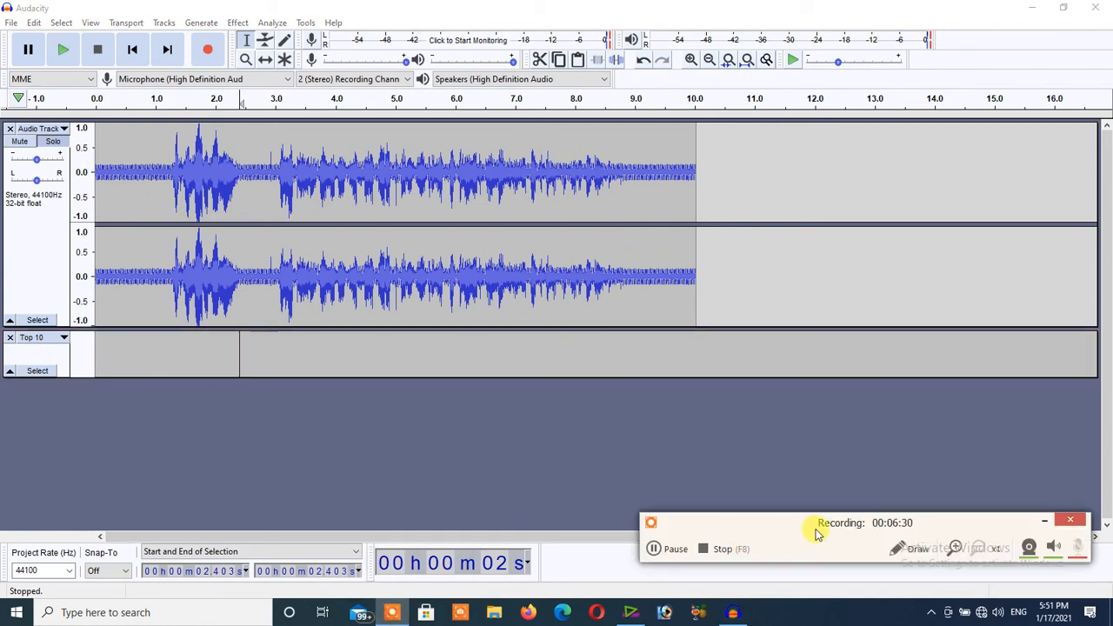
pyautogui.click(918, 550)
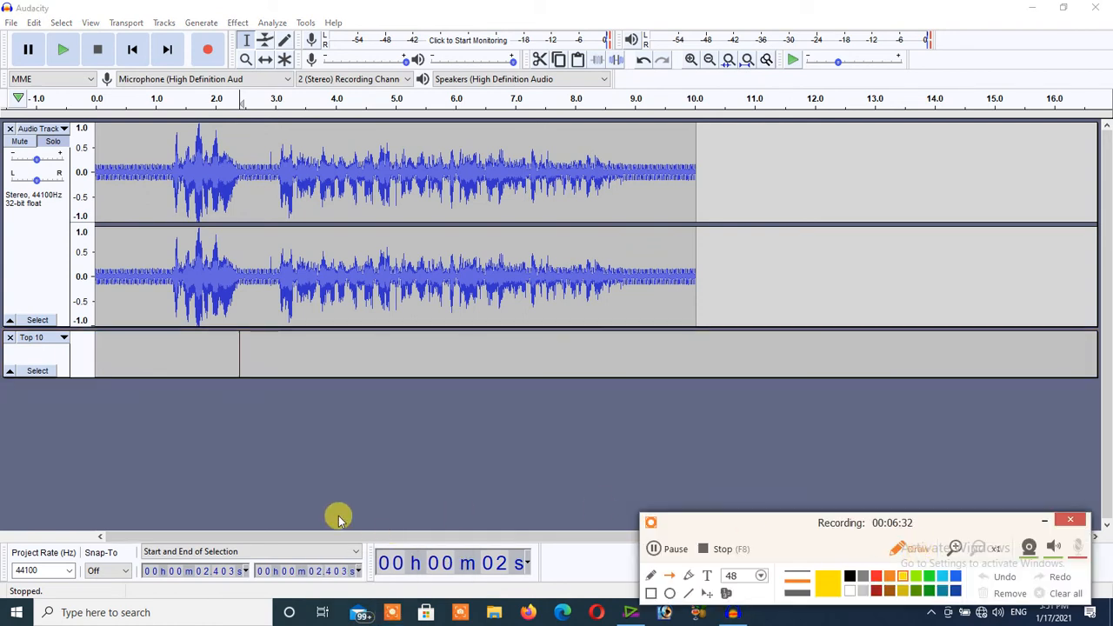
pyautogui.moveTo(35, 428)
pyautogui.mouseDown()
pyautogui.moveTo(57, 351)
pyautogui.moveTo(44, 346)
pyautogui.mouseUp()
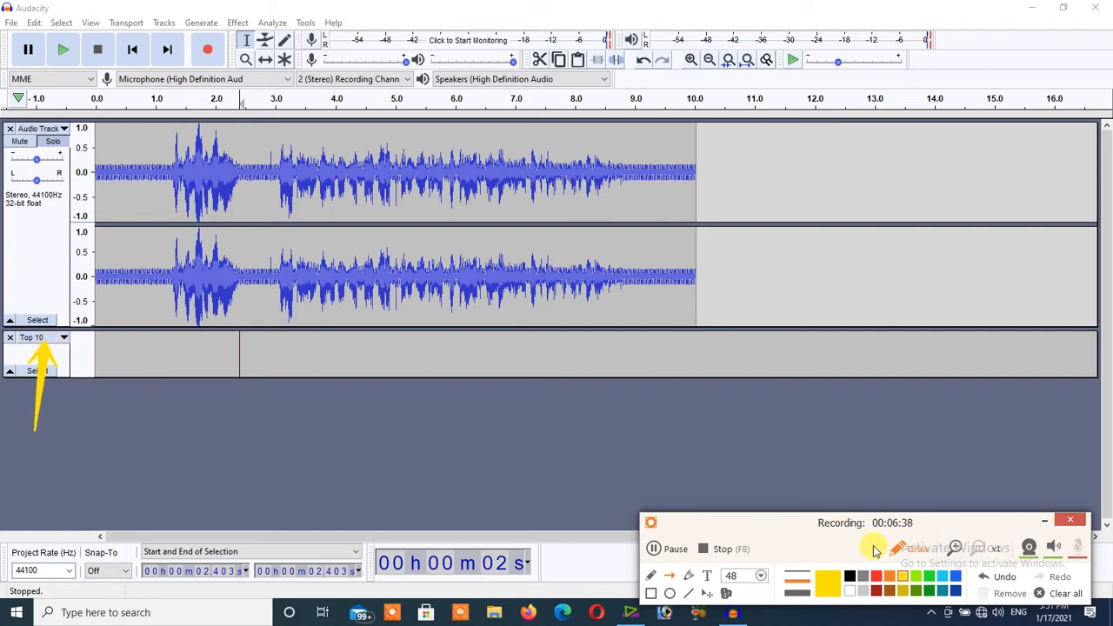
pyautogui.click(1044, 521)
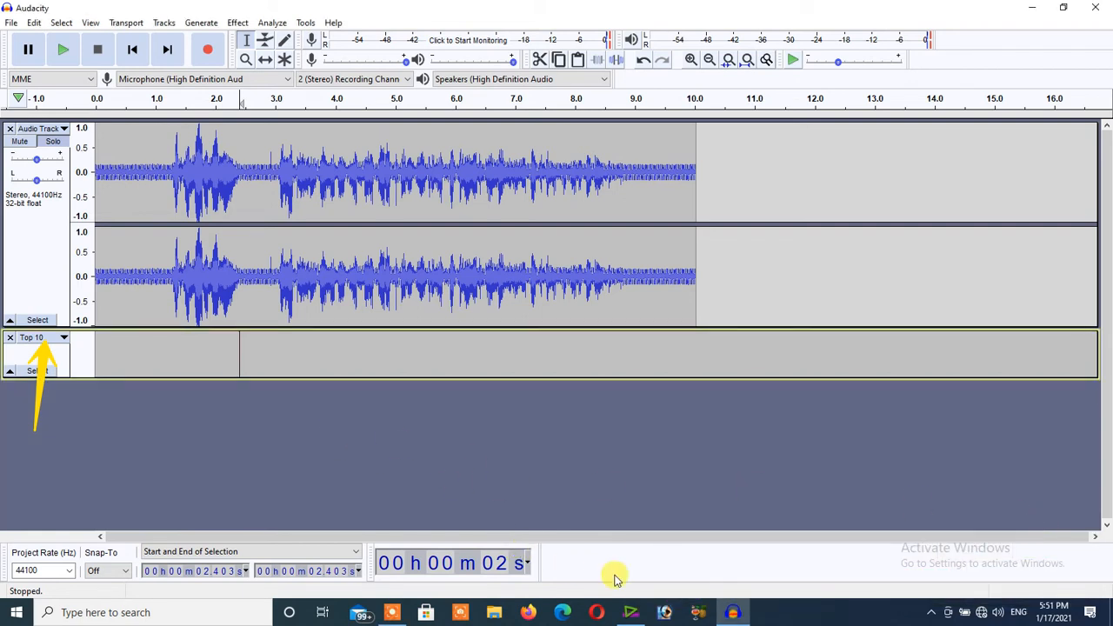
# Use the screen recorder's text tool to write "Audacity Training" in yellow, size 48, in the empty area below the tracks.
pyautogui.click(389, 614)
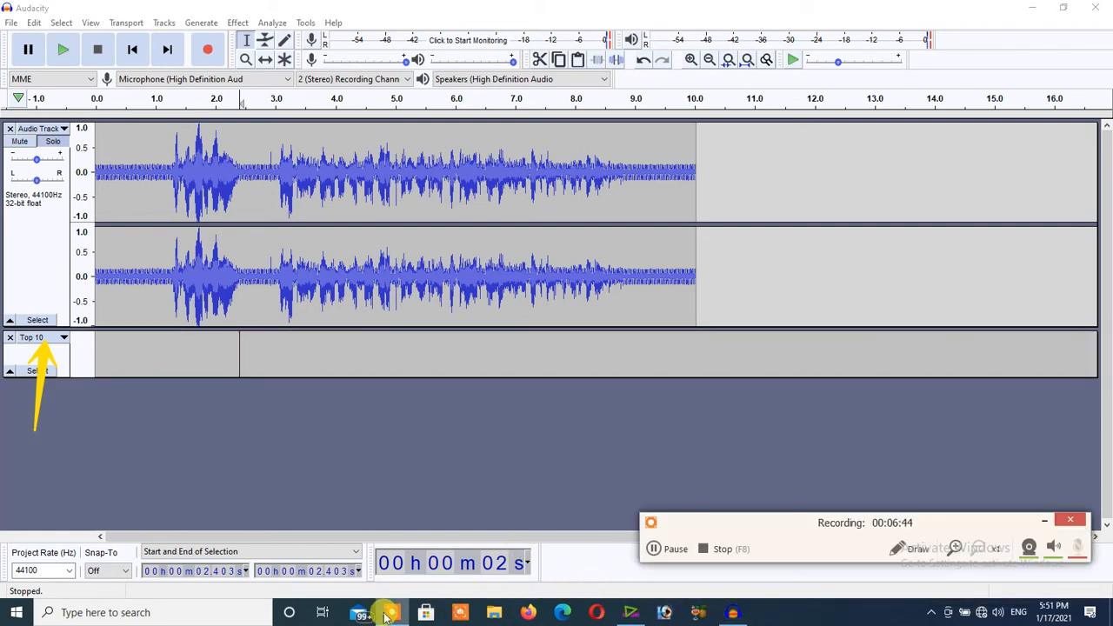
pyautogui.click(921, 552)
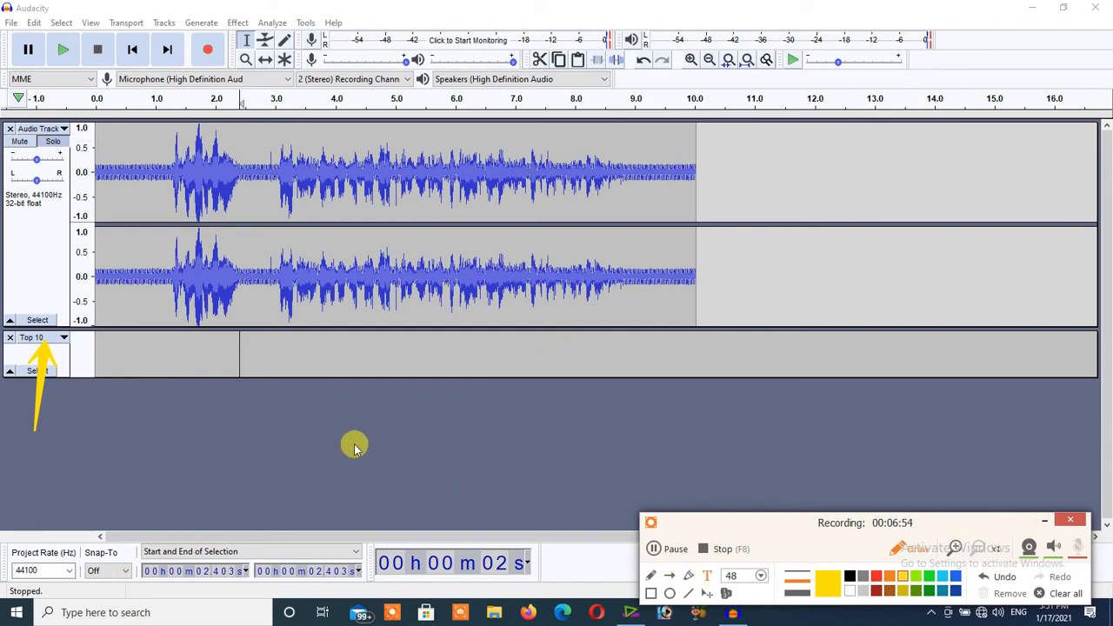
pyautogui.write('Audac')
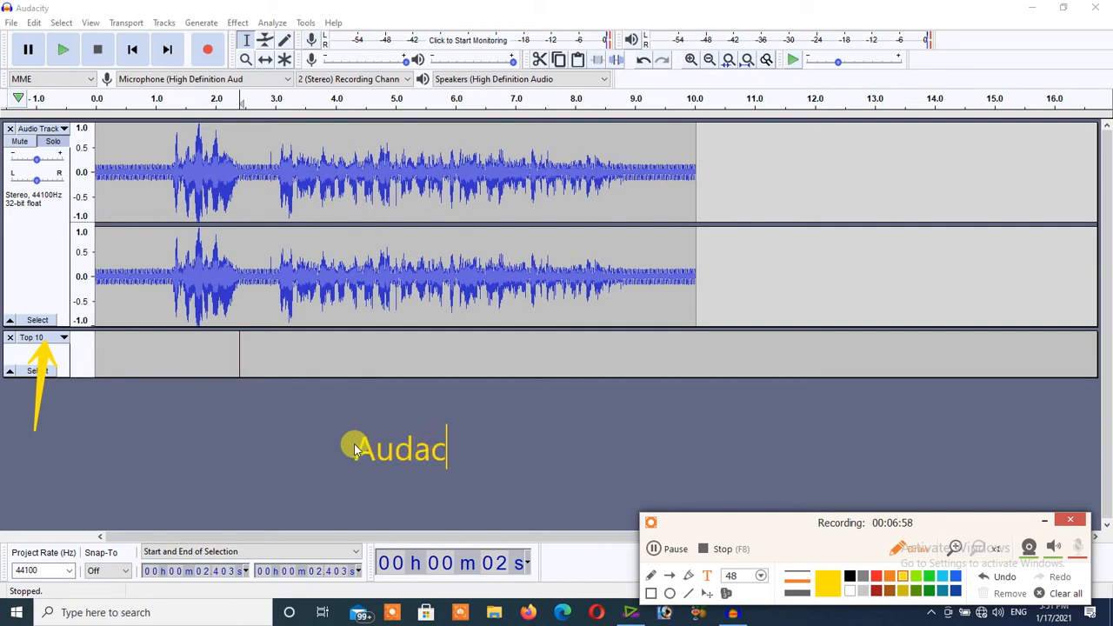
pyautogui.write('ity Tra')
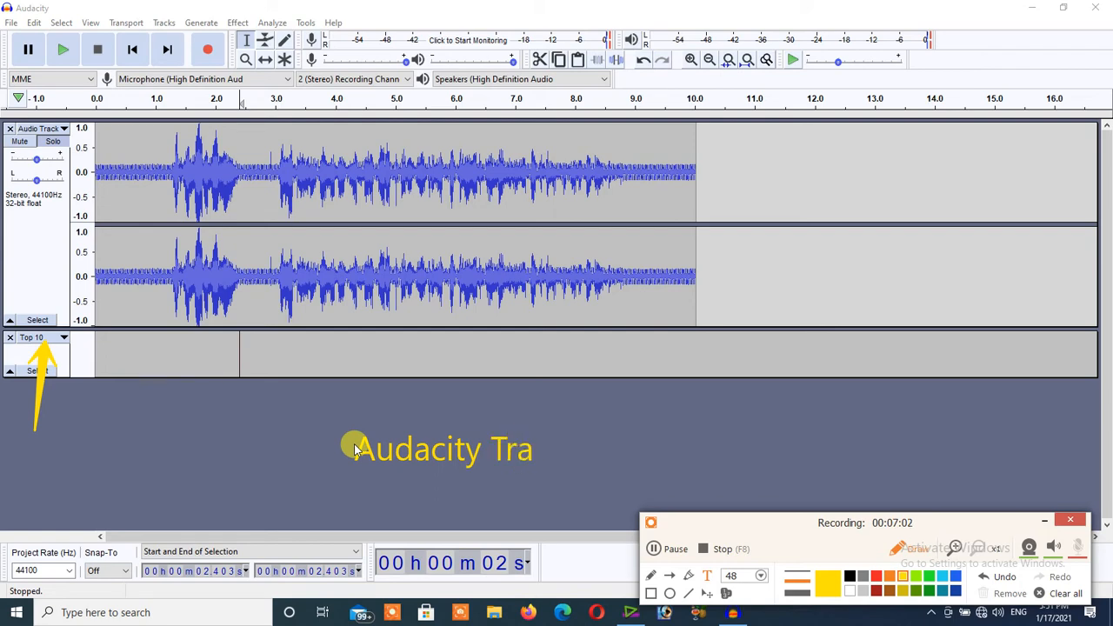
pyautogui.write('ining')
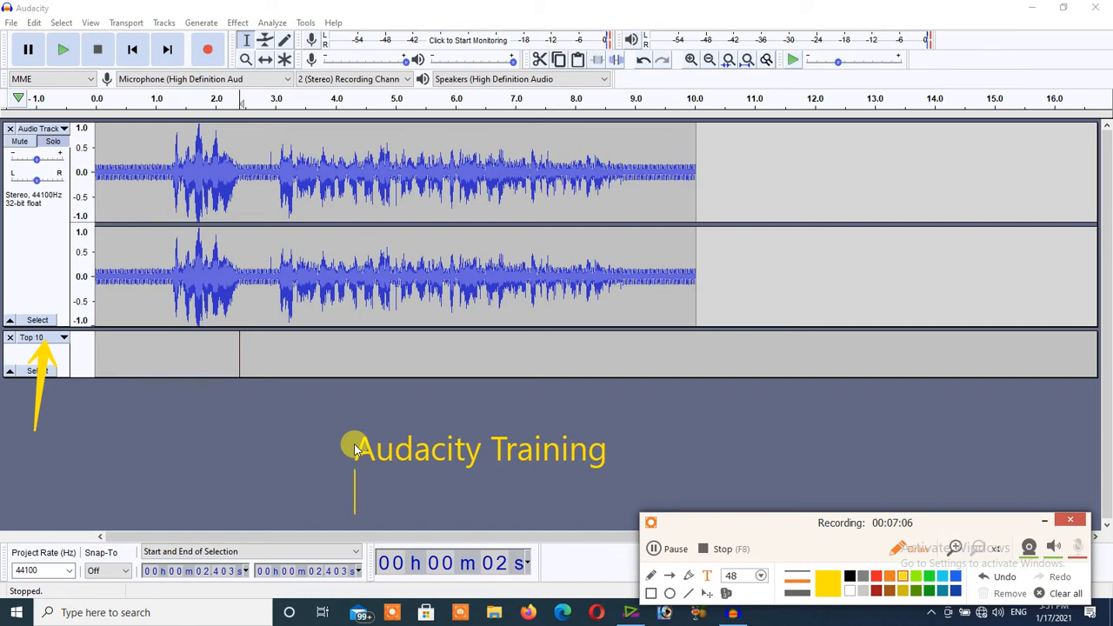
# Add the second text line "How to Track lesson No |12|" below the heading and minimize the recorder's drawing controls.
pyautogui.press('Return')
pyautogui.write('How ')
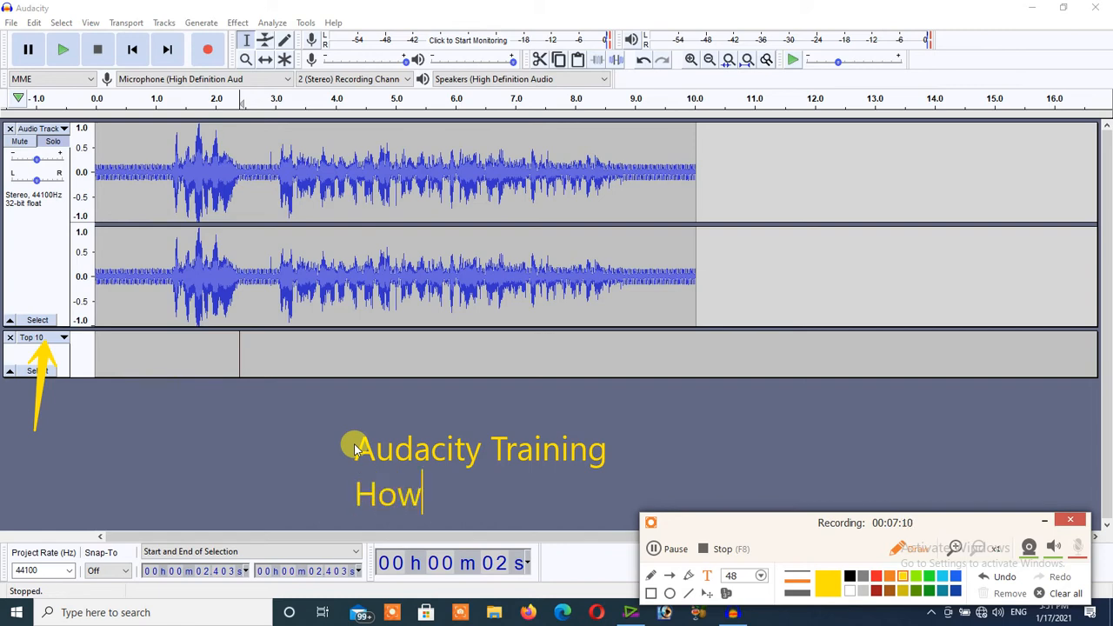
pyautogui.write('to ')
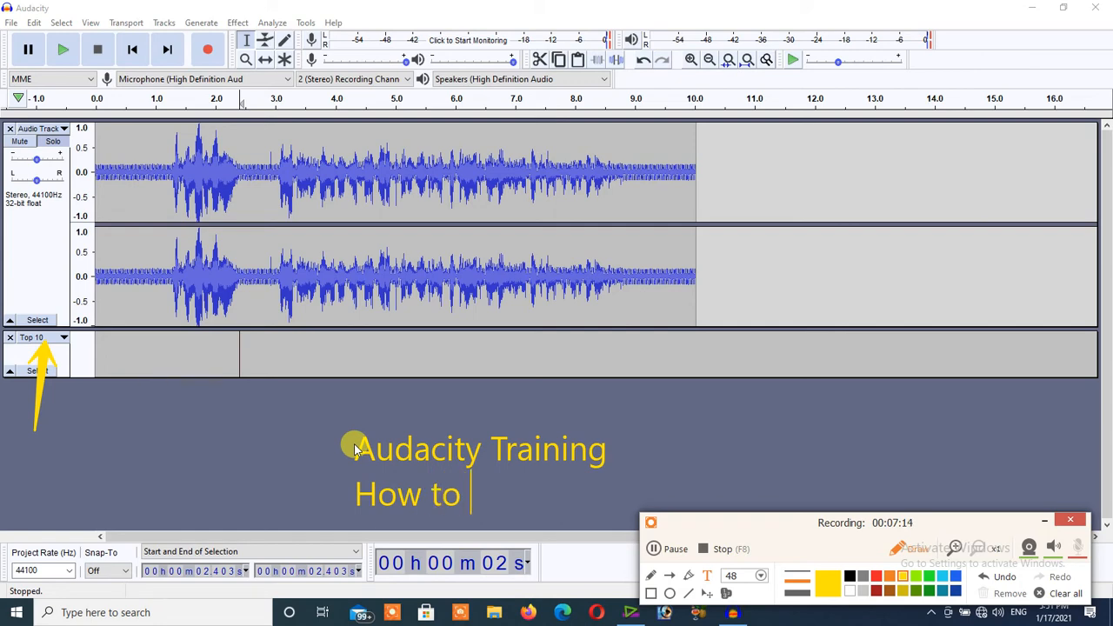
pyautogui.write('Track ')
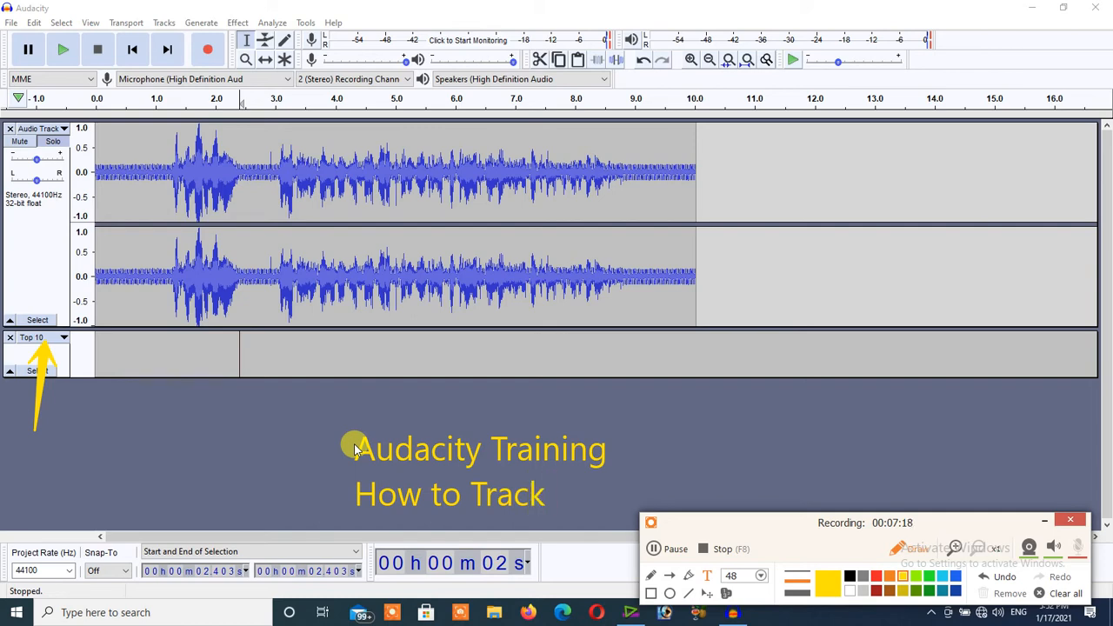
pyautogui.write(' I')
pyautogui.write('esson ')
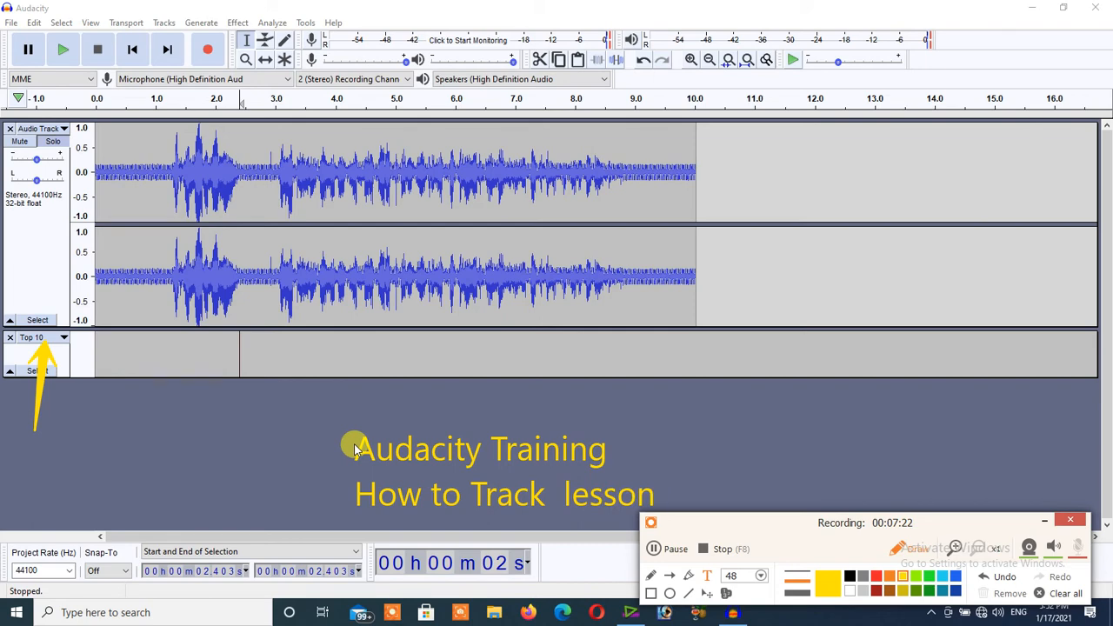
pyautogui.write('No |12|')
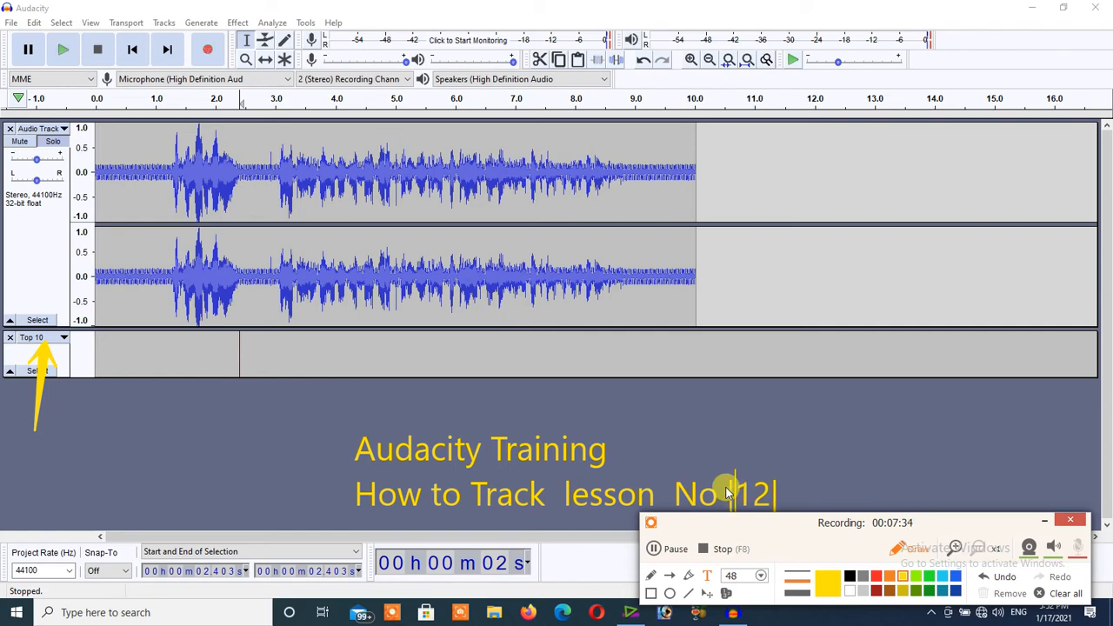
pyautogui.click(1045, 520)
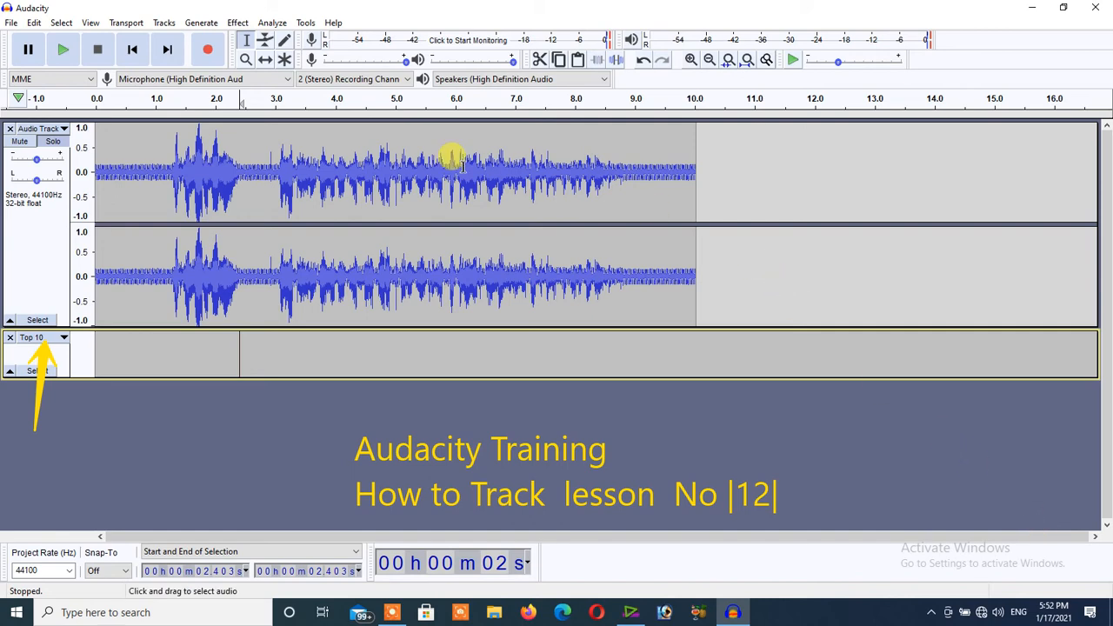
# Add another label track below the Top 10 track and undo the addition.
pyautogui.click(165, 23)
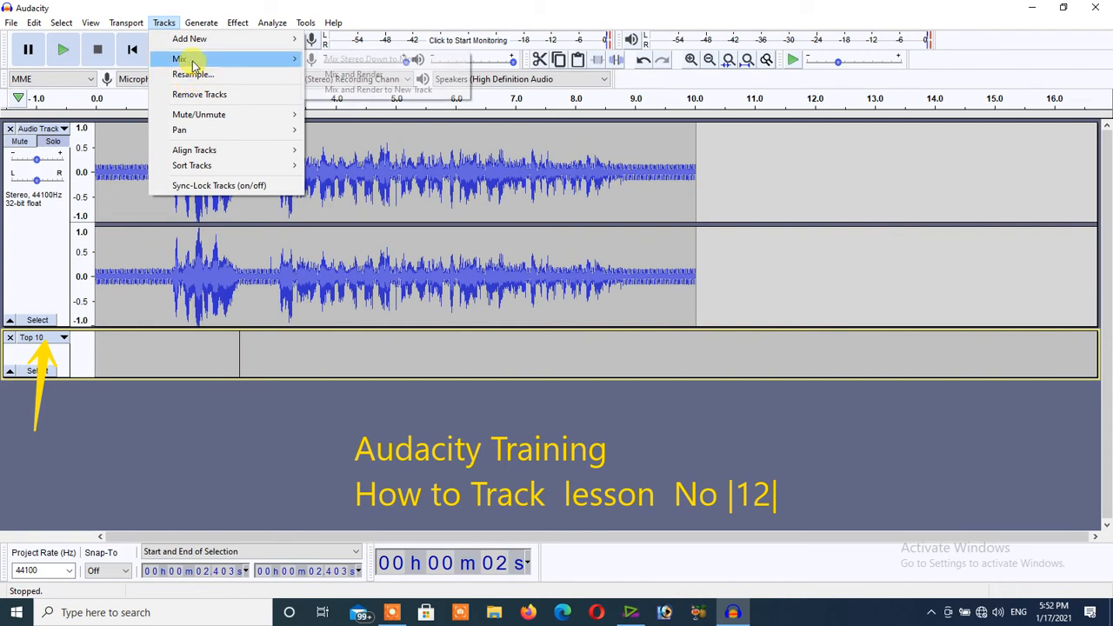
pyautogui.moveTo(219, 41)
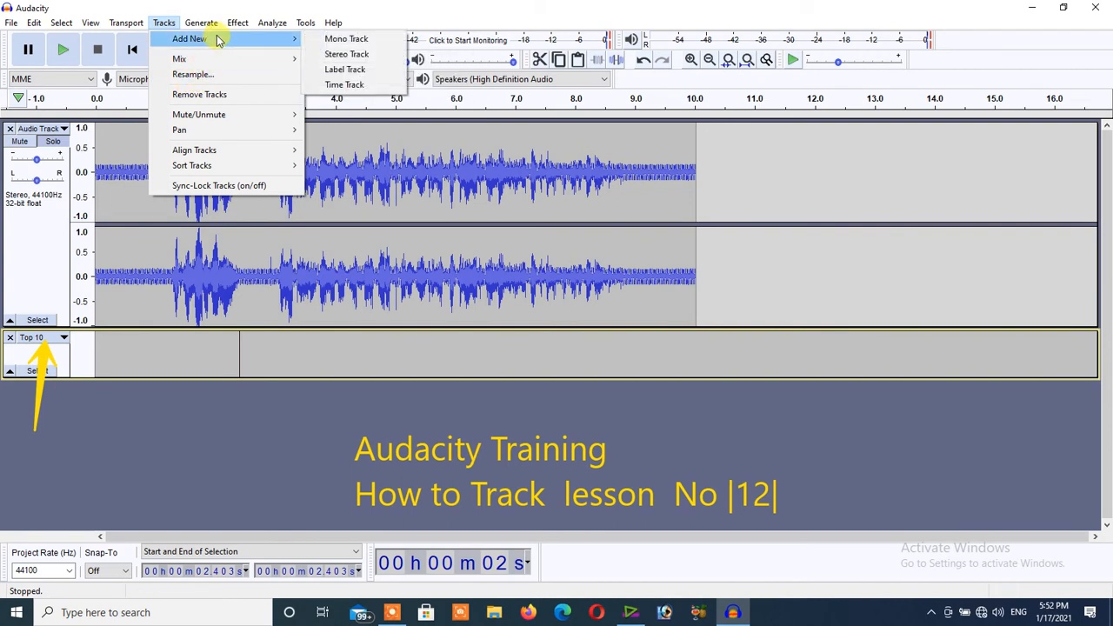
pyautogui.click(339, 71)
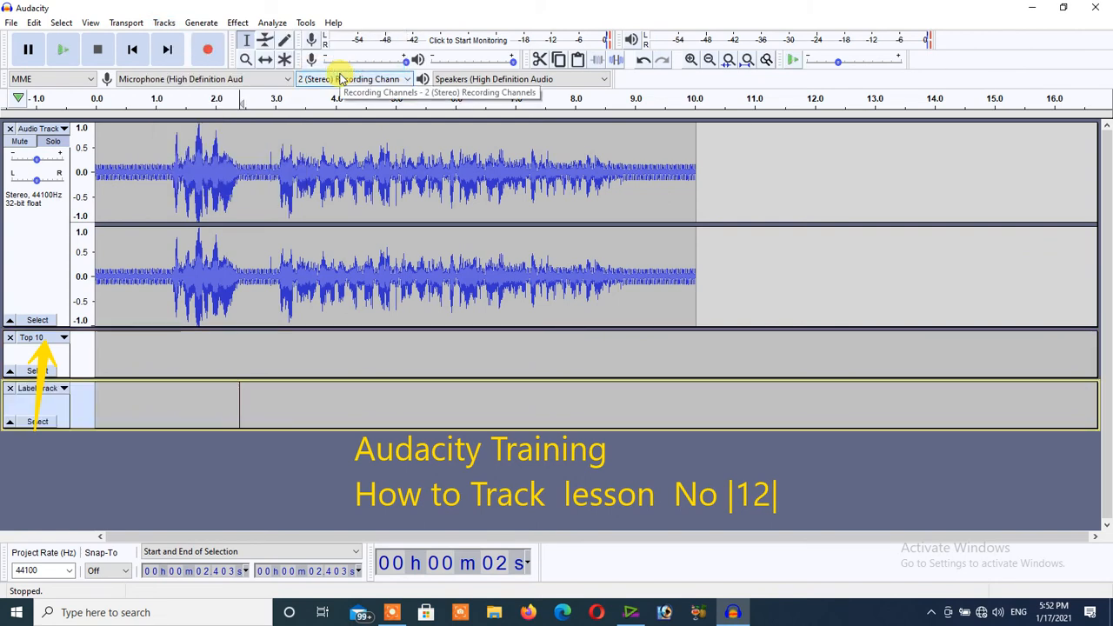
pyautogui.hotkey('ctrl', 'z')
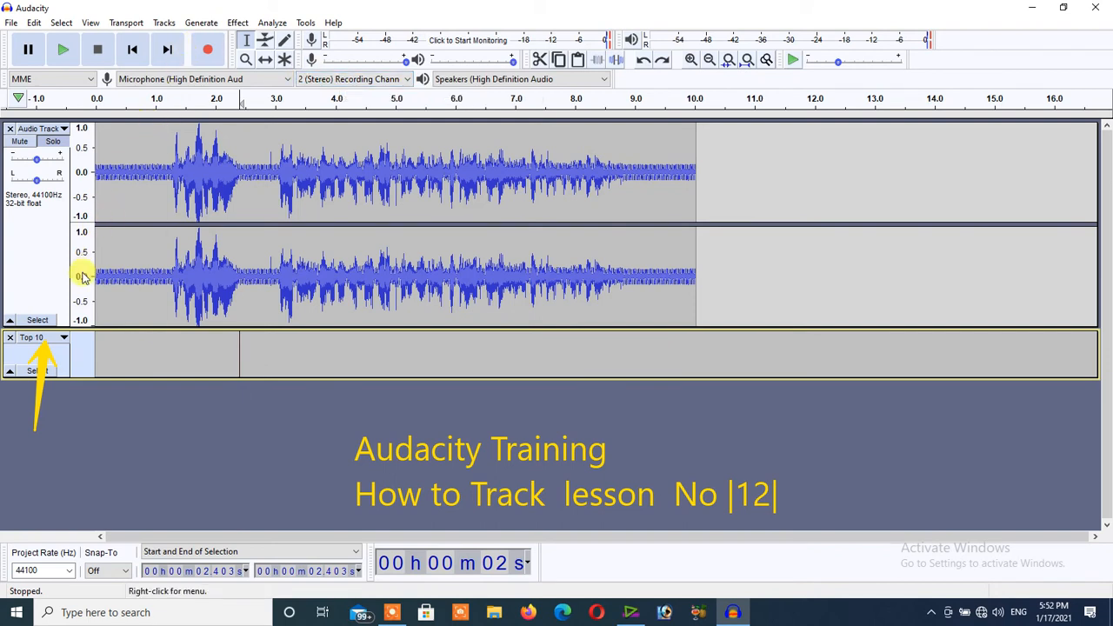
# Move the Top 10 label track above the audio track and return it to its place below.
pyautogui.click(63, 338)
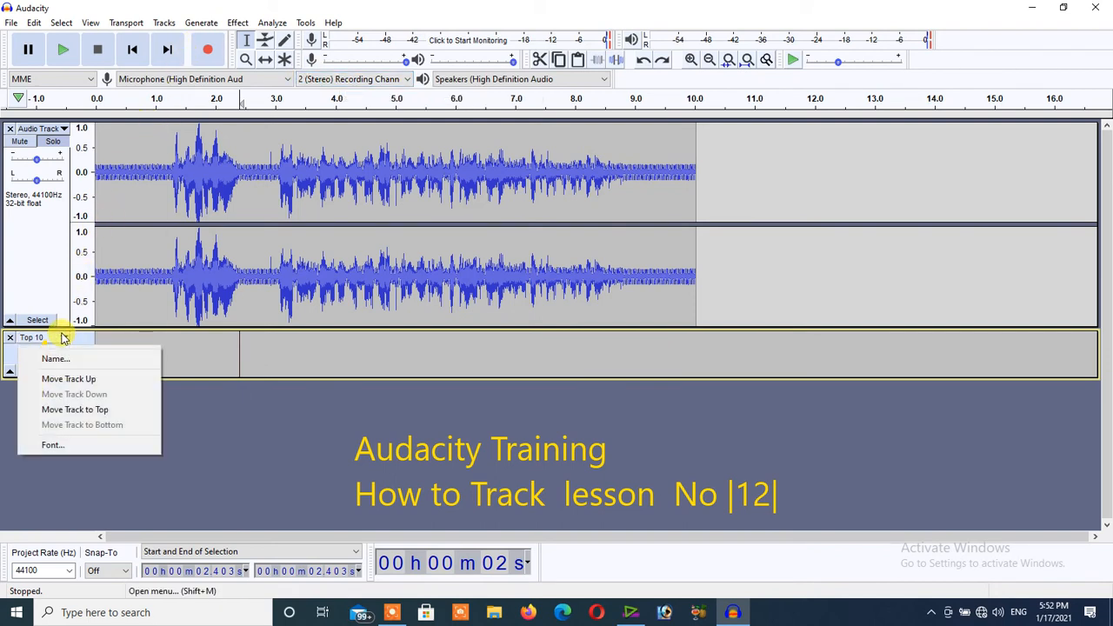
pyautogui.click(68, 380)
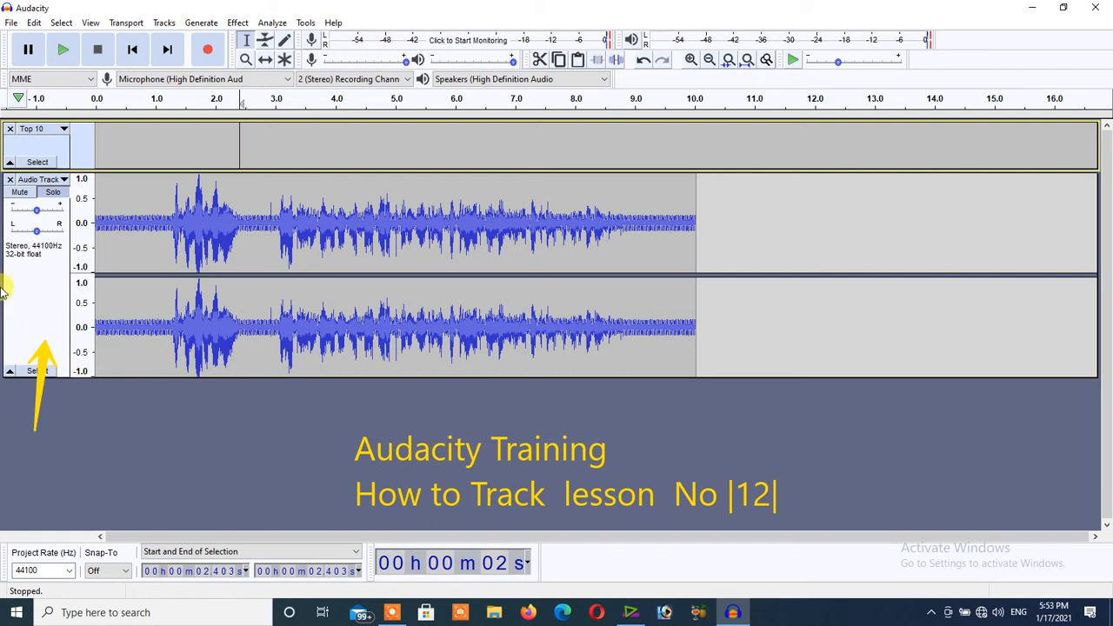
pyautogui.click(39, 163)
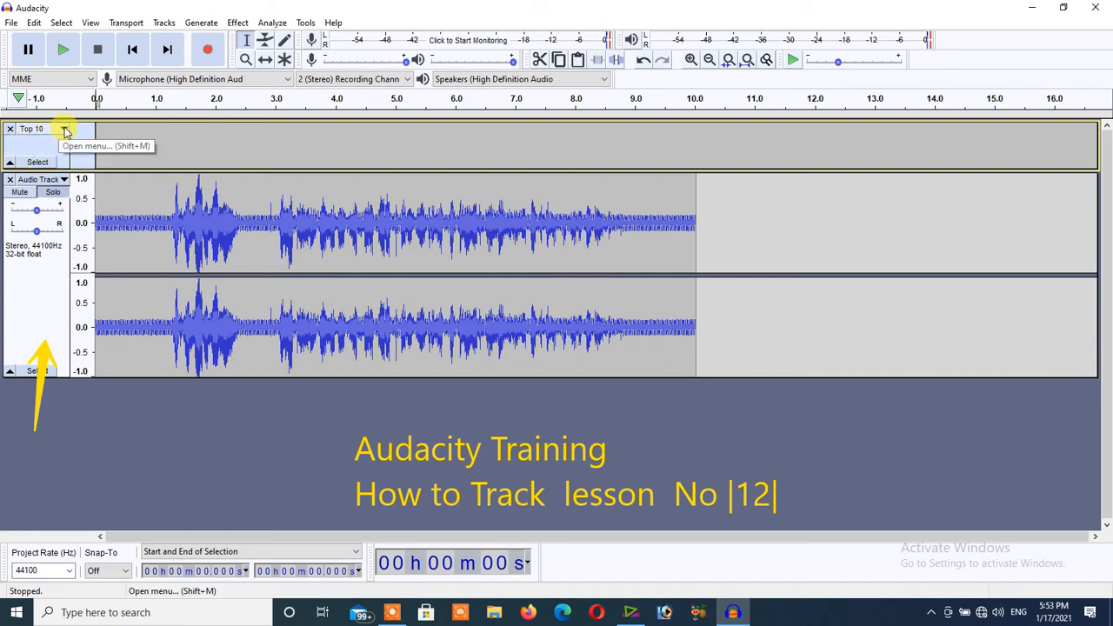
pyautogui.click(64, 129)
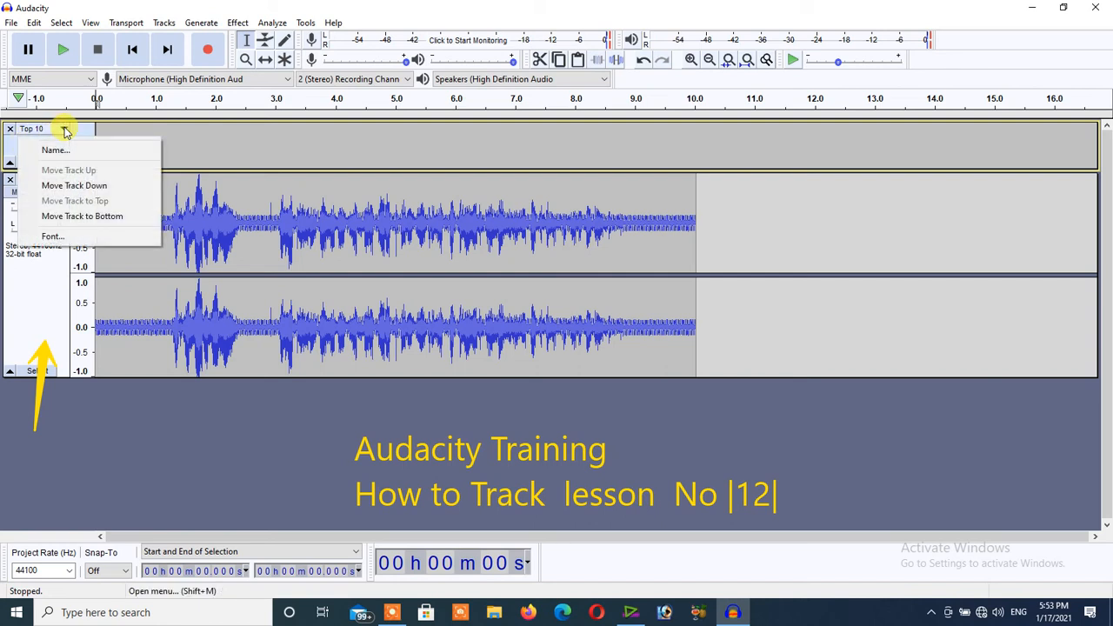
pyautogui.click(74, 187)
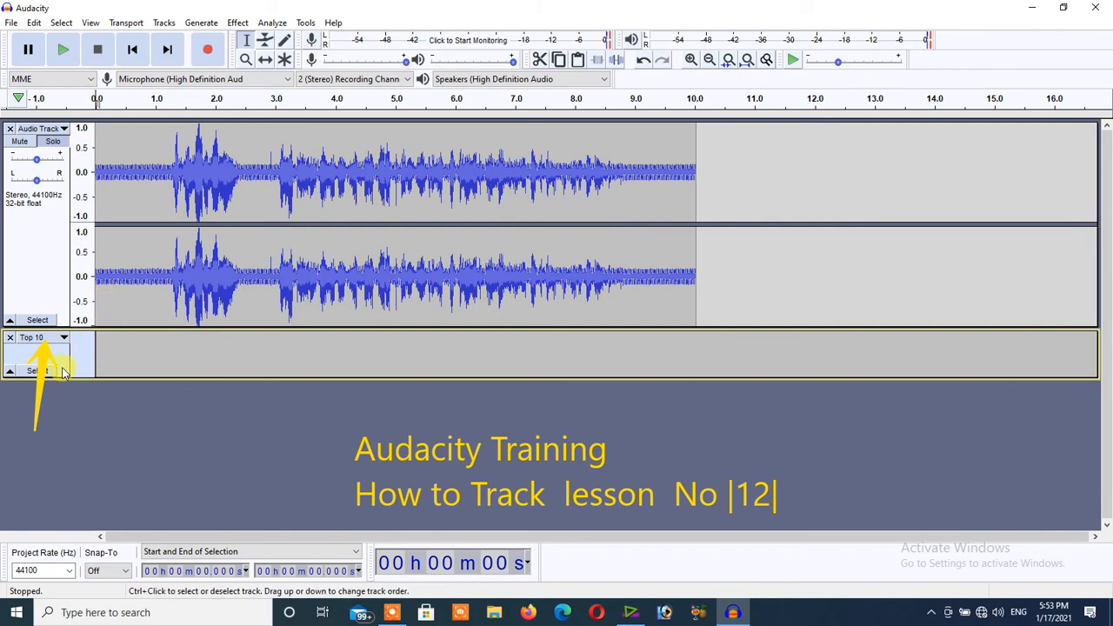
# Collapse the Top 10 label track and view its track options, including the font setting.
pyautogui.click(10, 372)
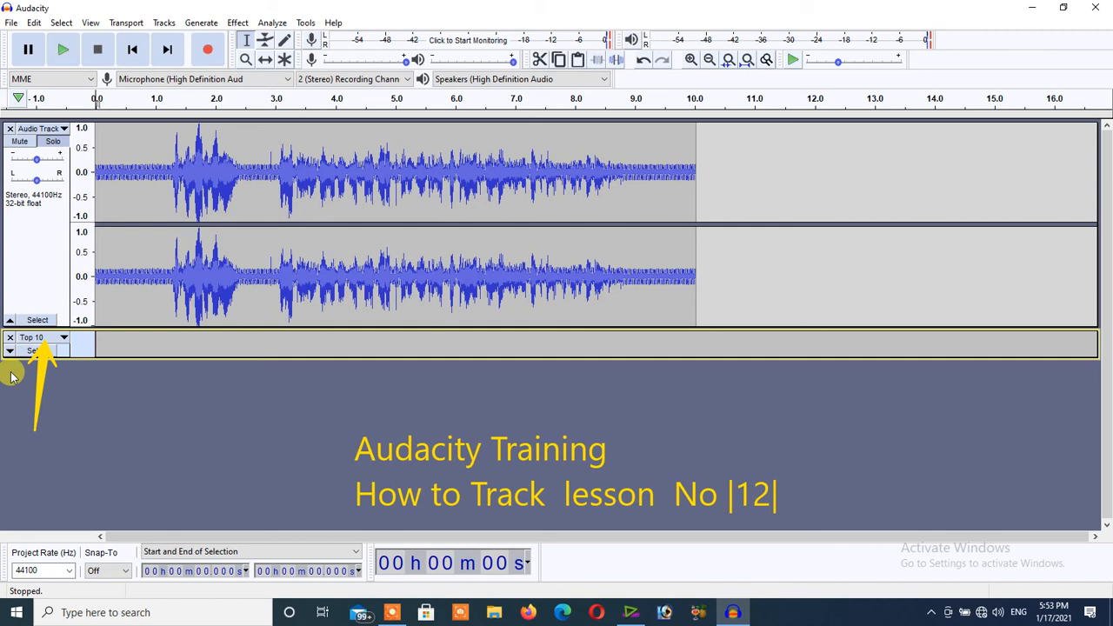
pyautogui.click(65, 338)
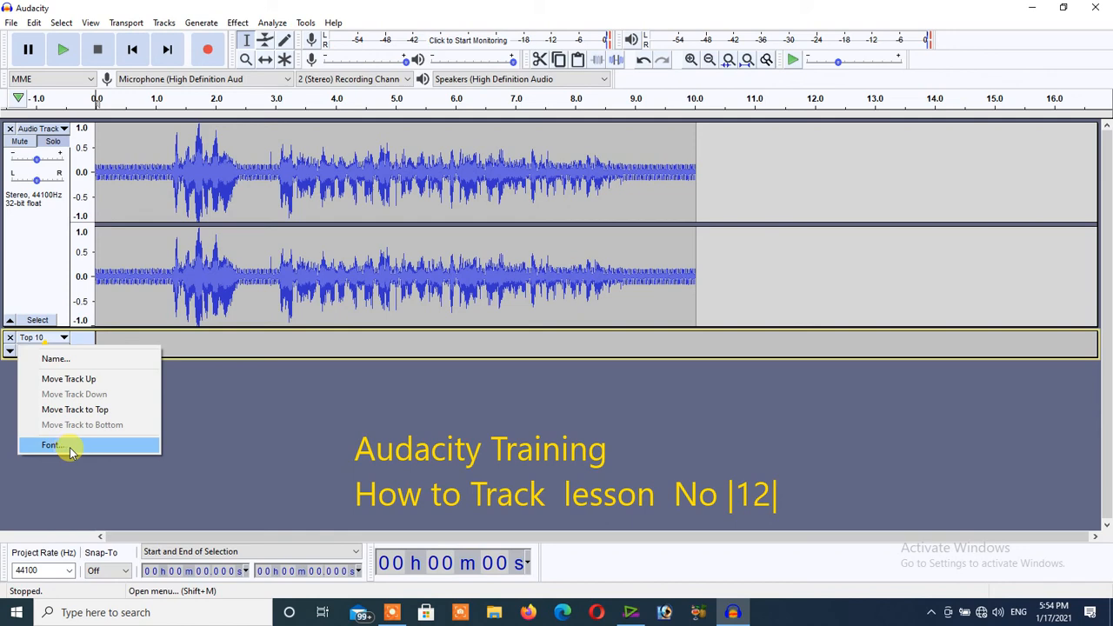
pyautogui.click(162, 472)
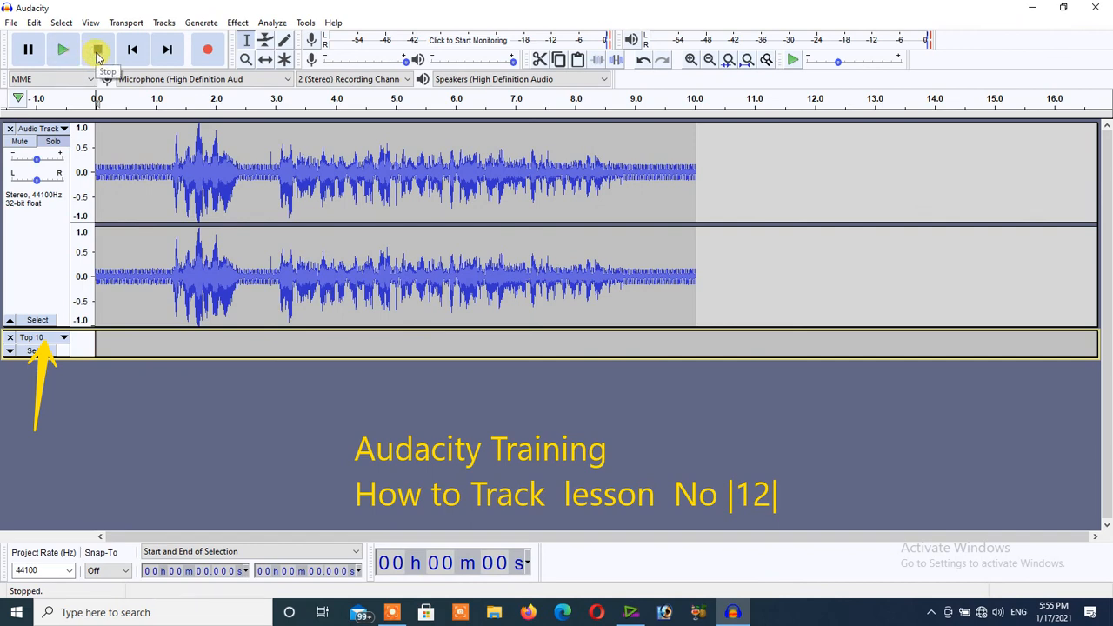
pyautogui.click(394, 612)
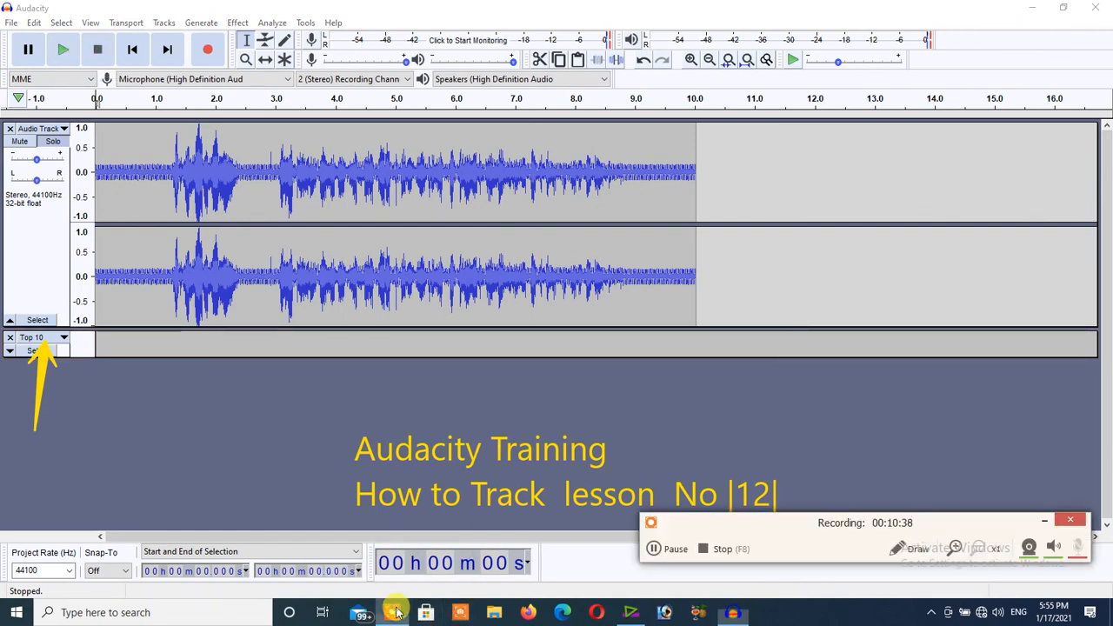